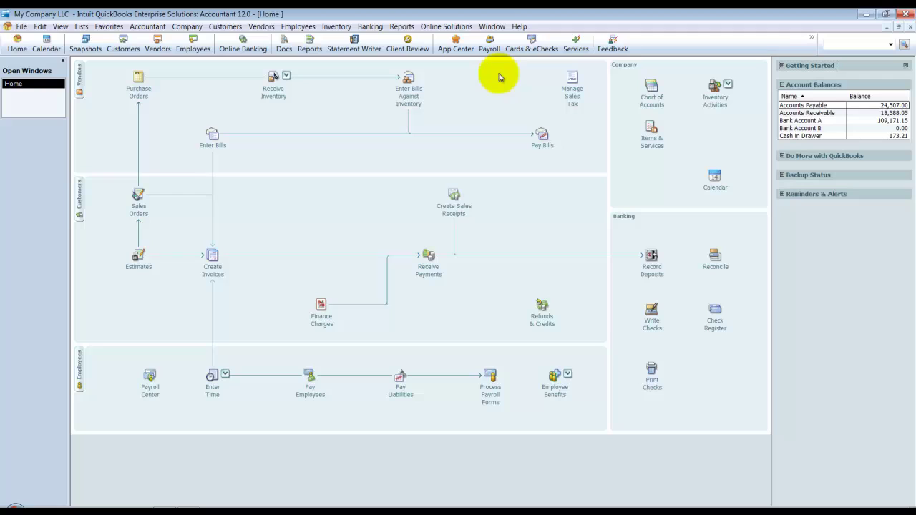
Launch QuickBooks Statement Writer and open its global preferences and formats.
click(403, 26)
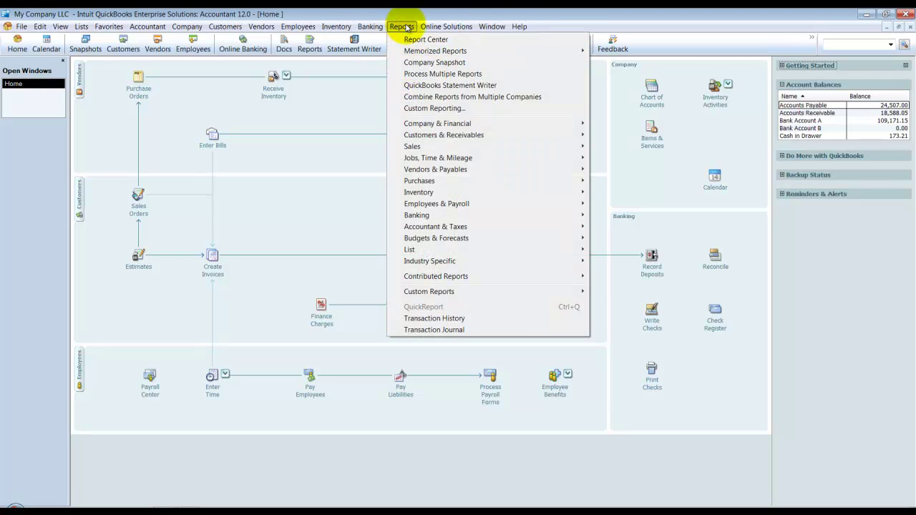
click(418, 85)
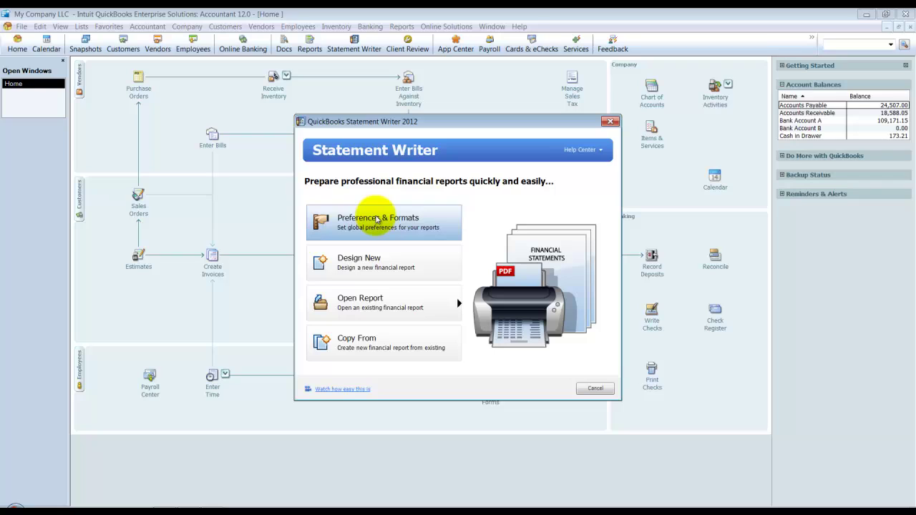
click(378, 221)
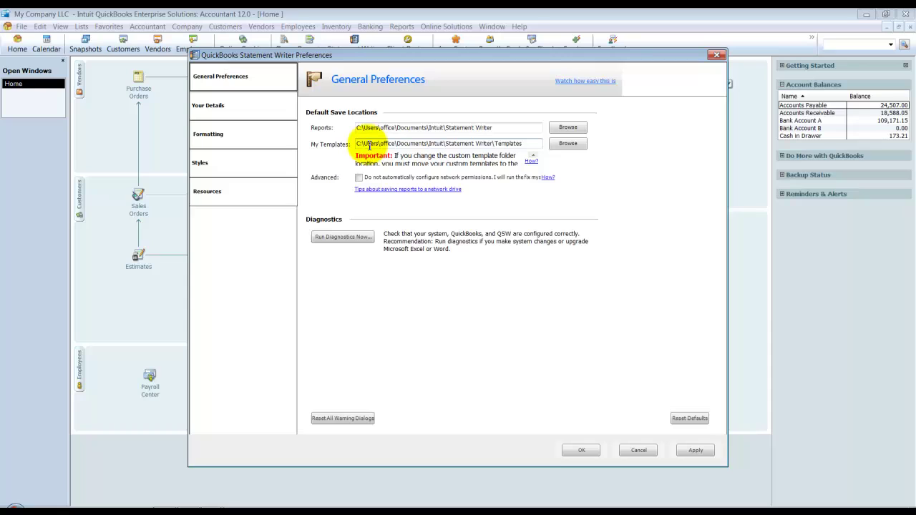
Review the firm details, formatting, styles, resources and general preferences, then close the Statement Writer preferences.
click(244, 105)
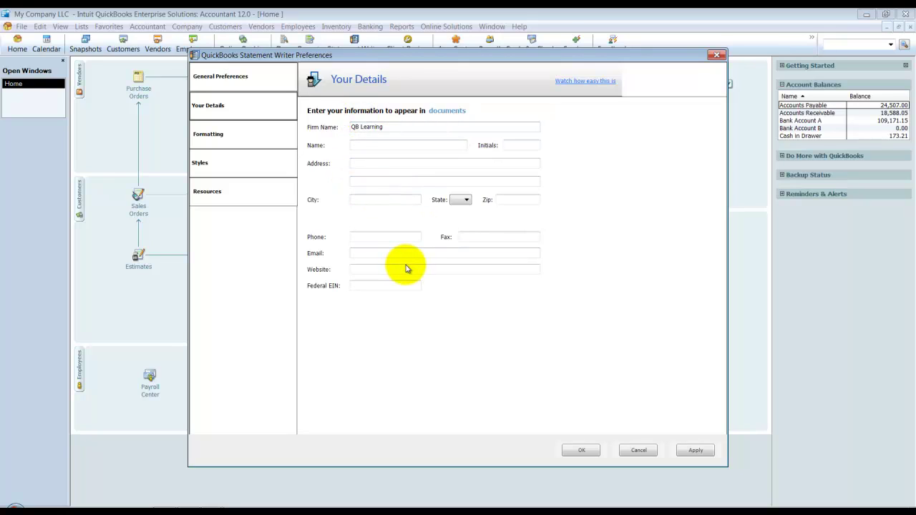
click(218, 142)
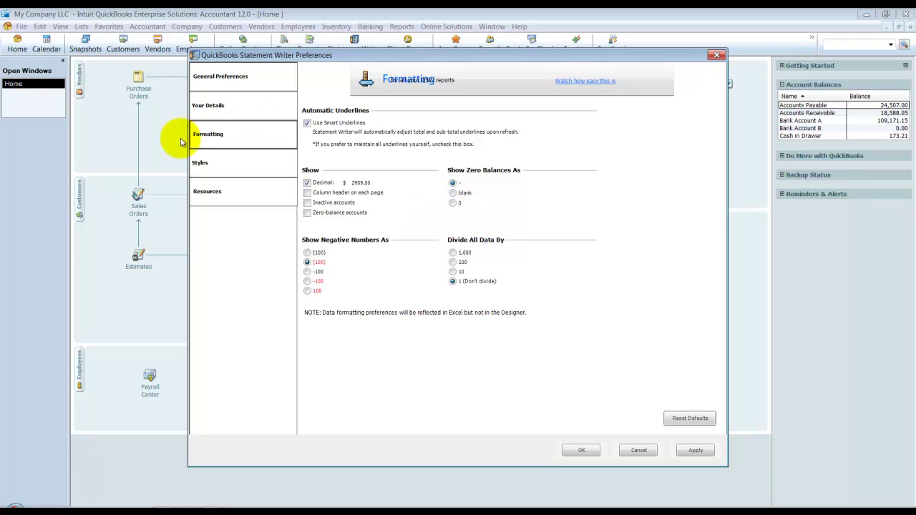
click(200, 163)
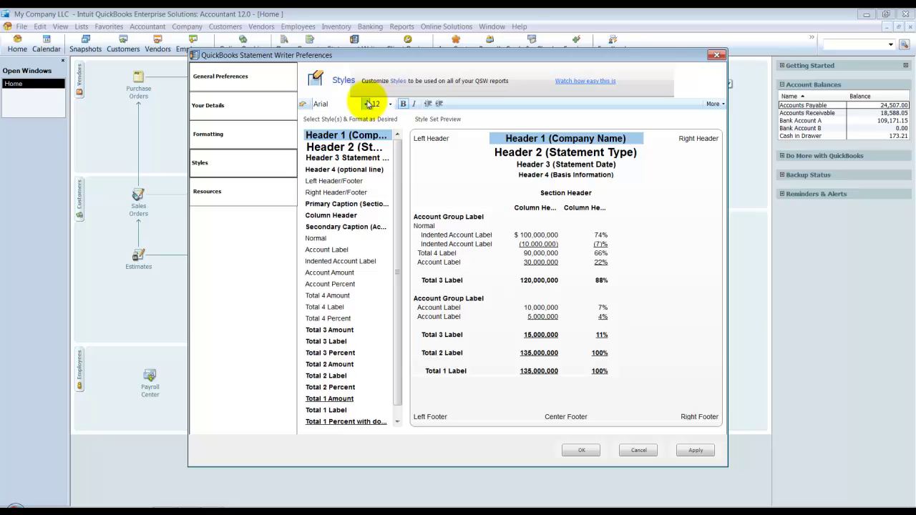
click(366, 104)
click(366, 104)
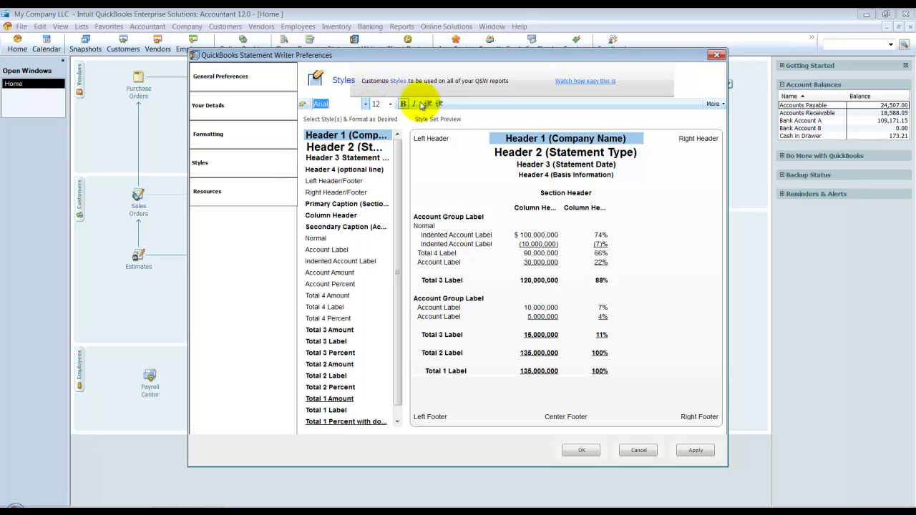
click(247, 191)
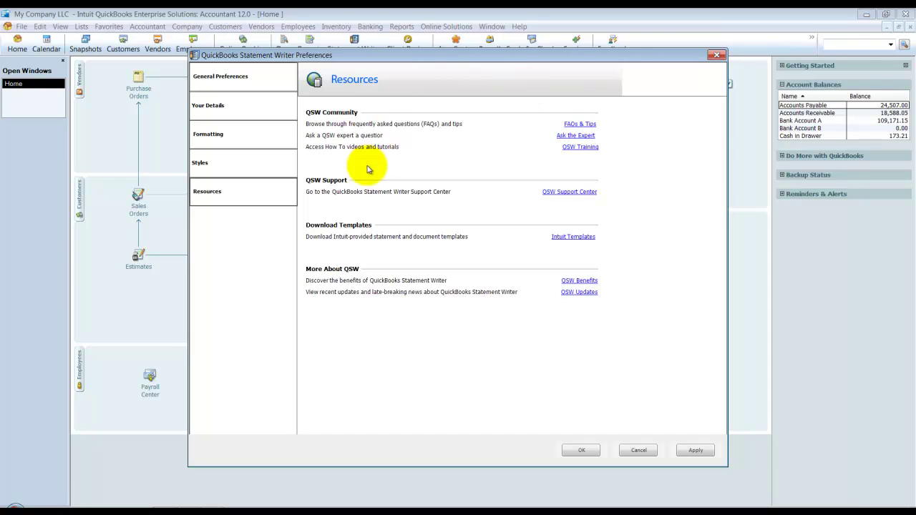
click(218, 77)
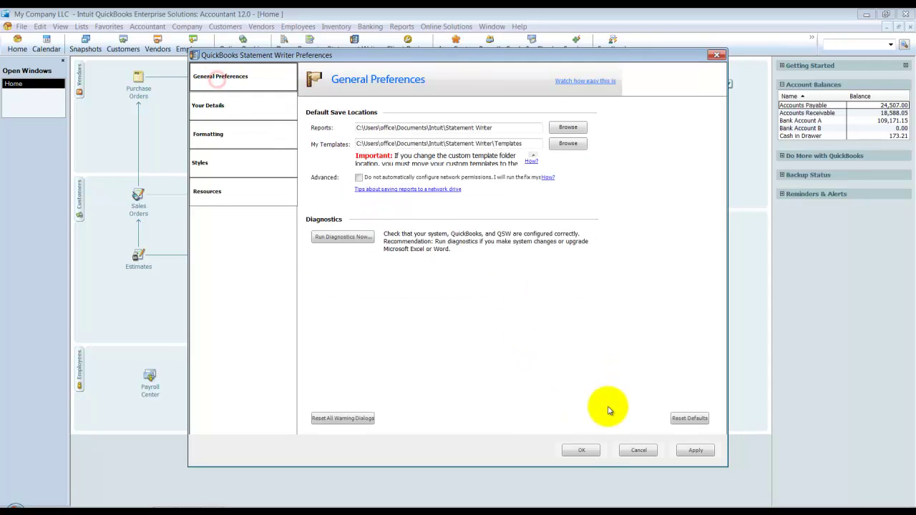
click(585, 451)
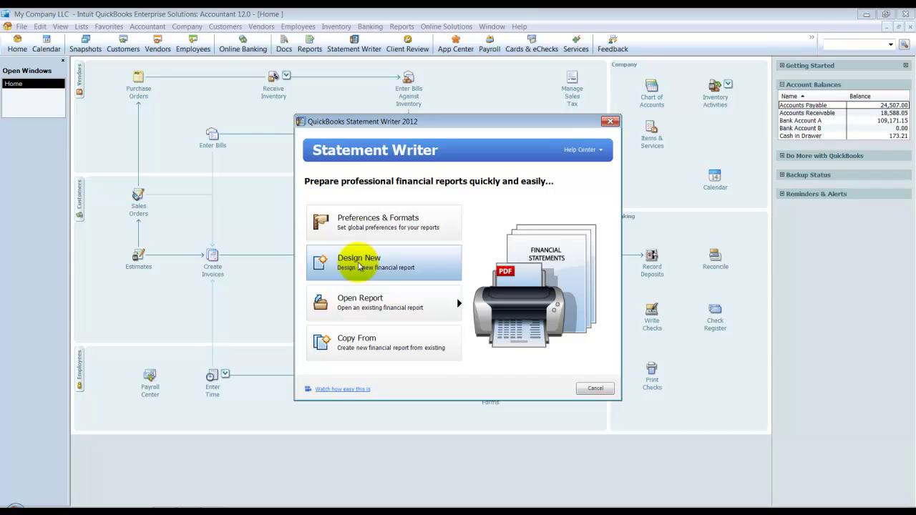
Start designing a new financial report and set its selected period to This Month.
click(358, 265)
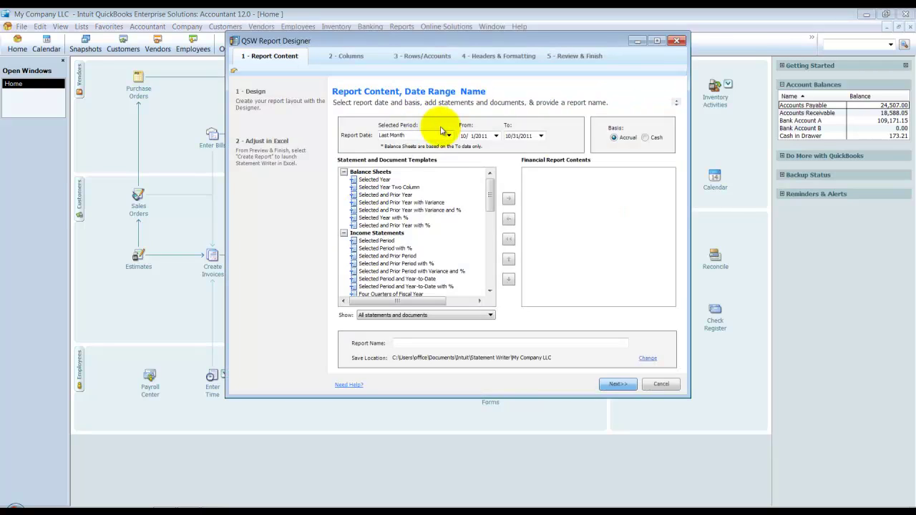
click(450, 135)
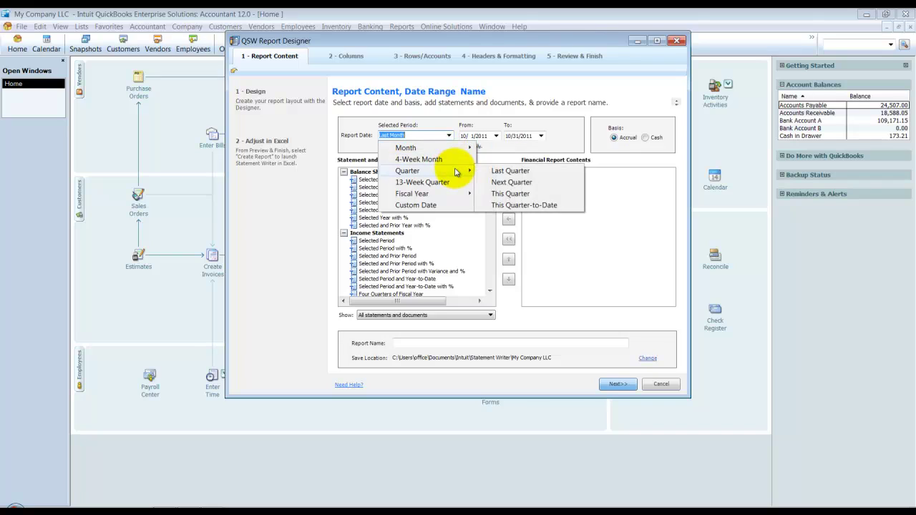
mouse_move(458, 193)
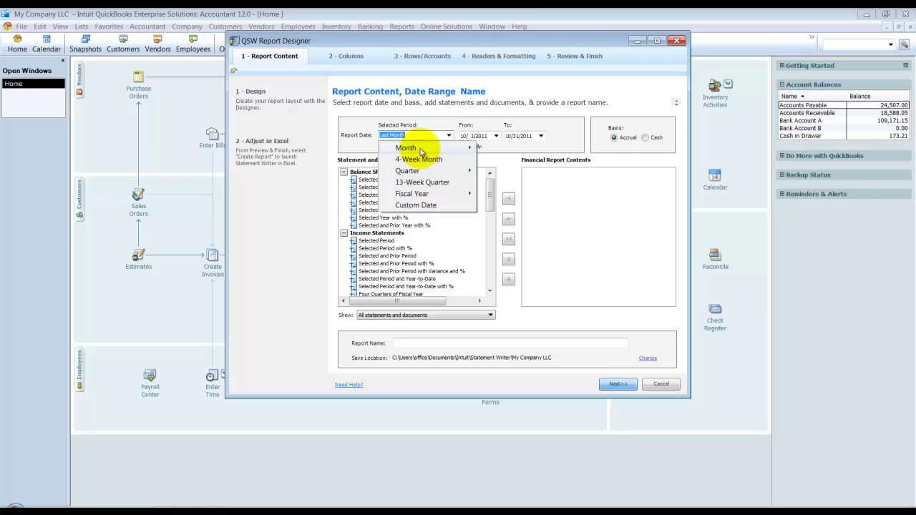
mouse_move(415, 147)
click(508, 171)
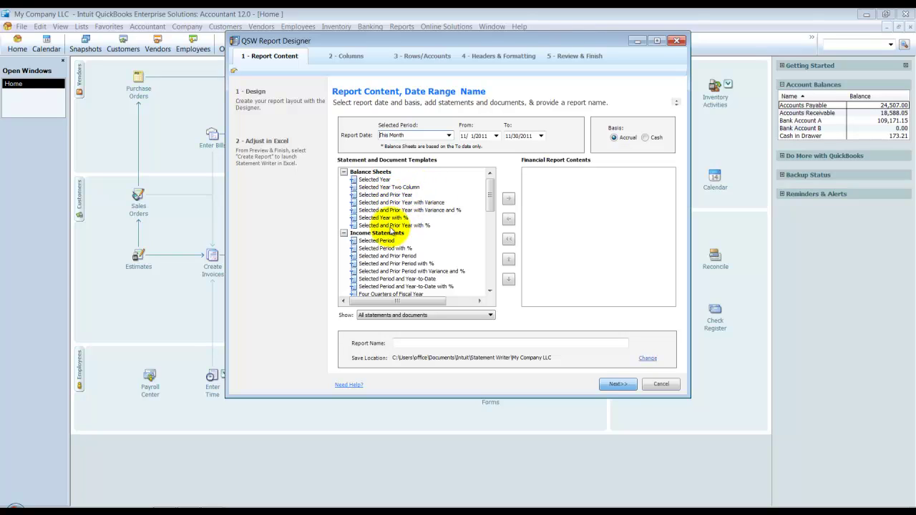
Add the Selected and Prior Period income statement template to the financial report contents.
click(490, 290)
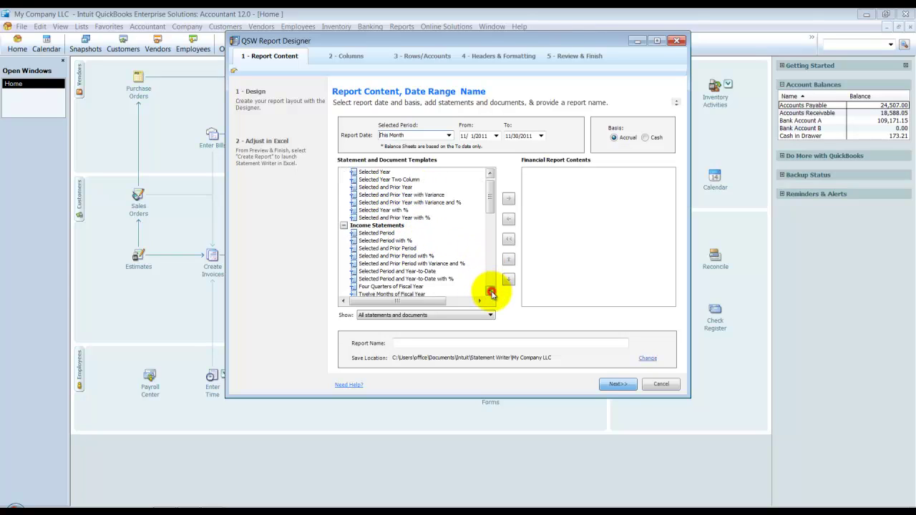
click(492, 291)
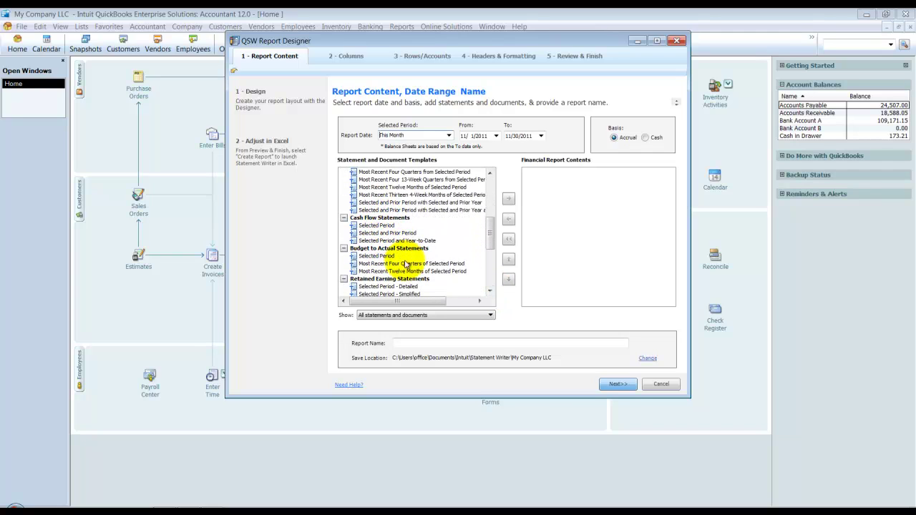
click(491, 290)
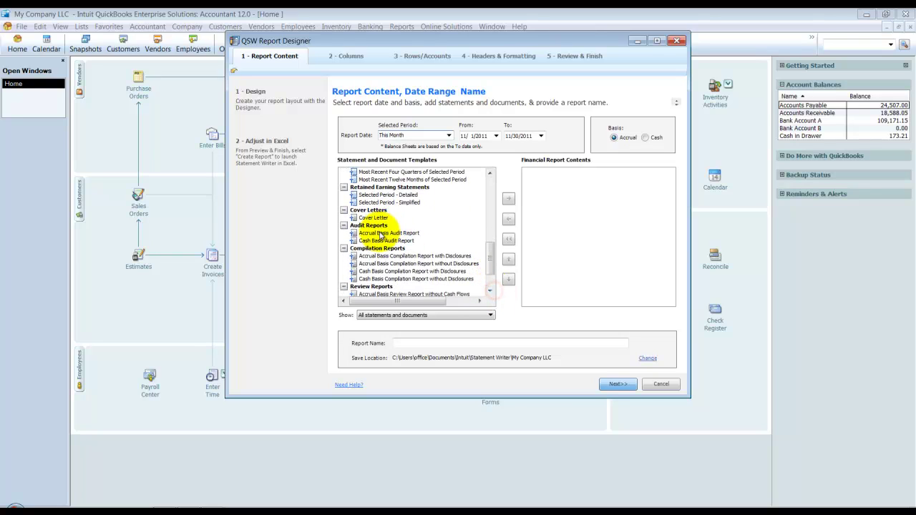
click(489, 290)
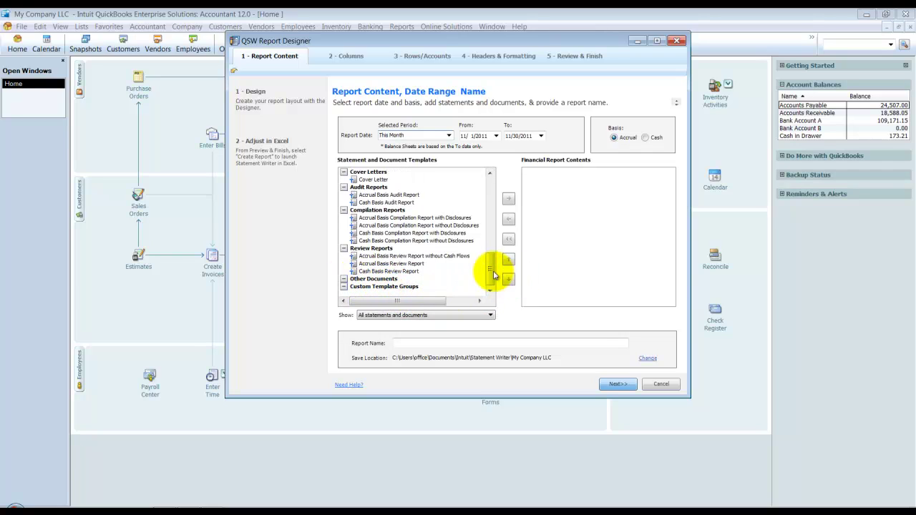
drag(491, 273, 491, 175)
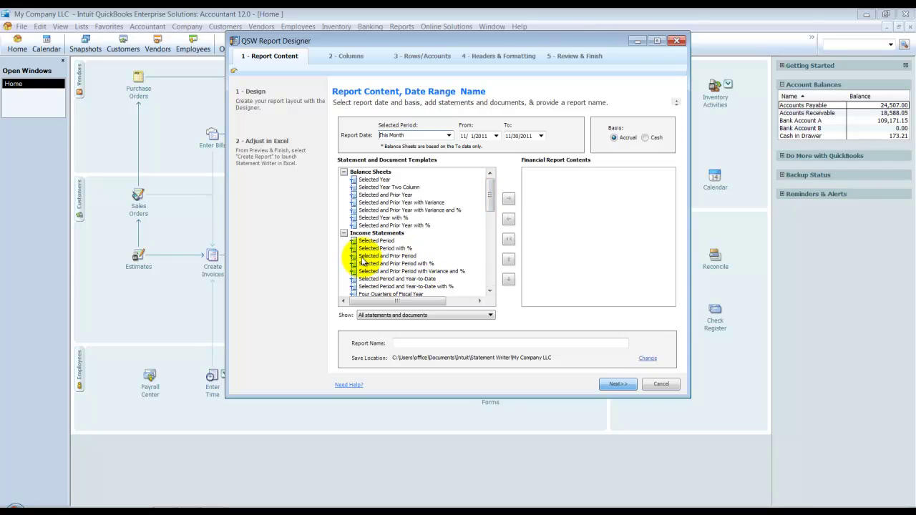
click(362, 256)
click(507, 198)
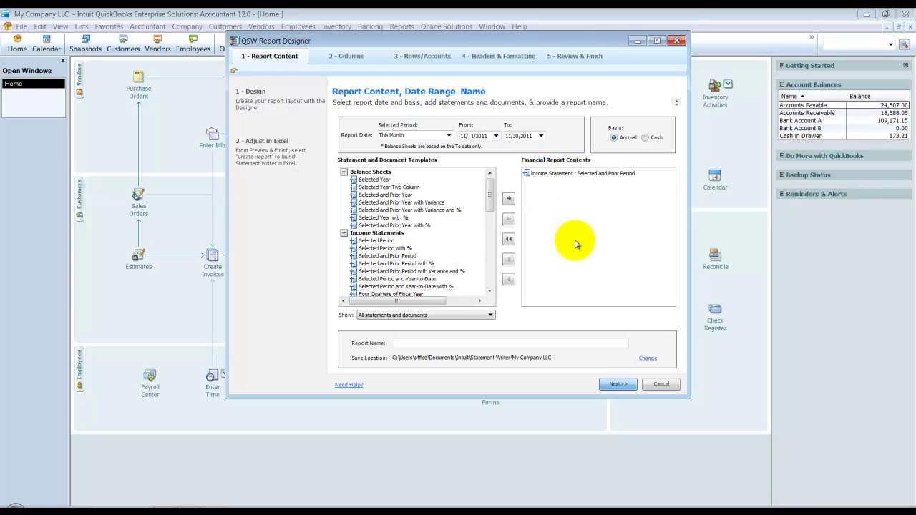
Name the report Profit and Loss and set its save location to the Demo Files folder on the desktop.
click(433, 316)
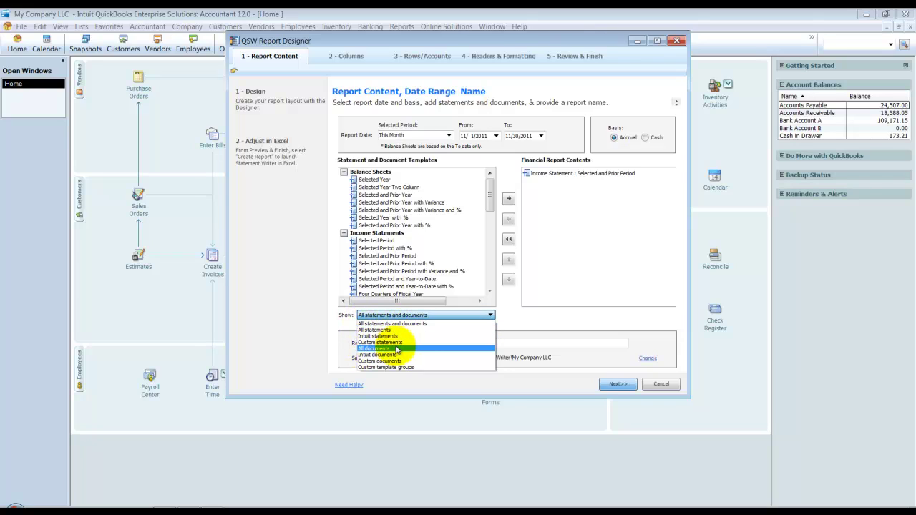
click(429, 315)
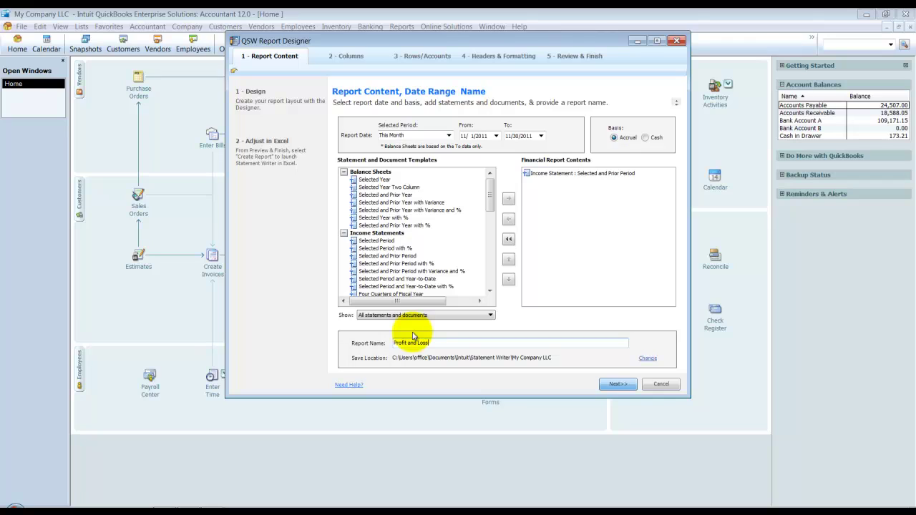
click(647, 358)
drag(533, 237, 536, 262)
click(418, 284)
click(472, 335)
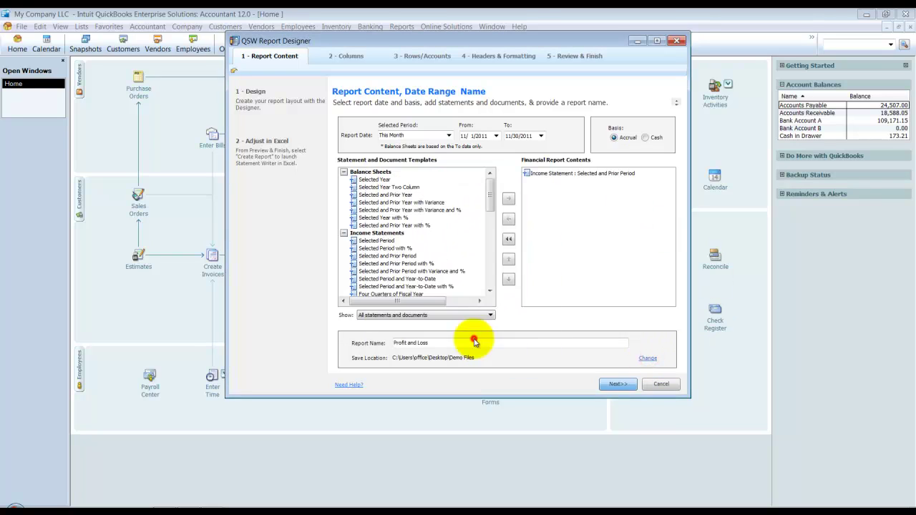
Proceed to column customization, move the Nov 30, 2010 column before the Nov 30, 2011 column and accept its date range.
click(624, 385)
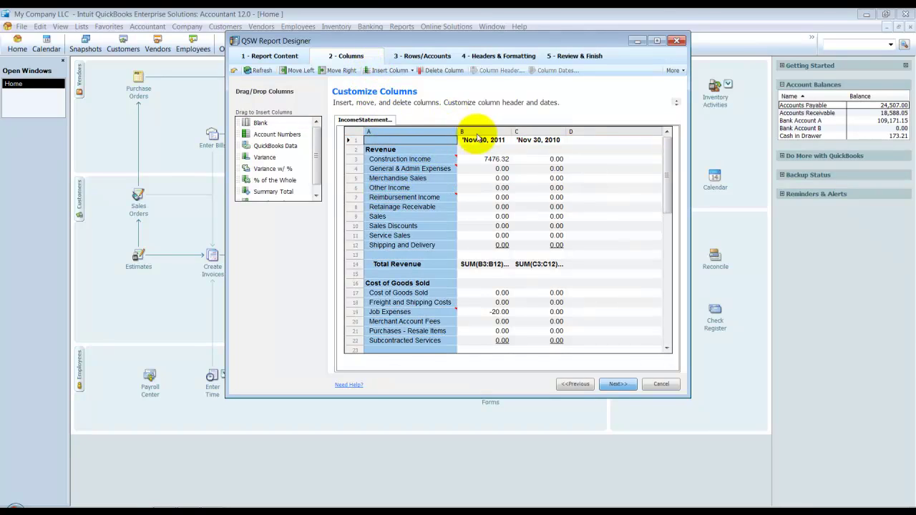
click(413, 70)
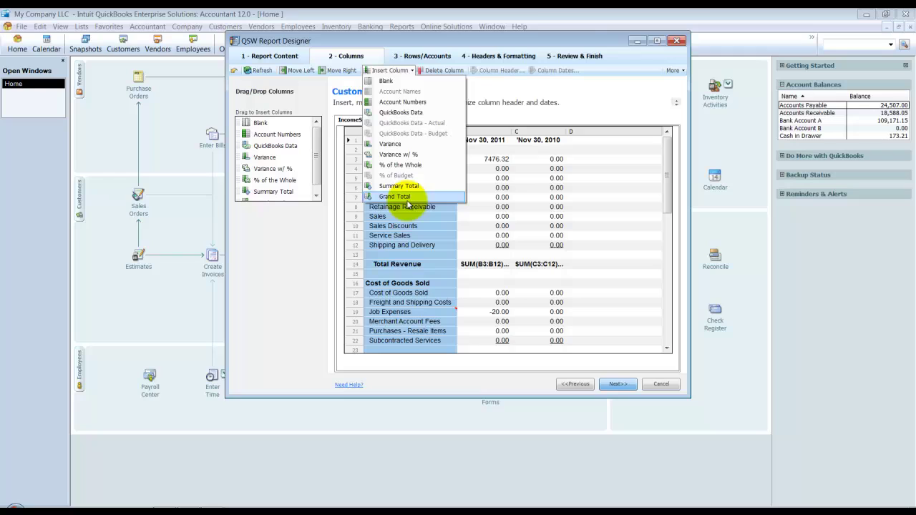
click(299, 96)
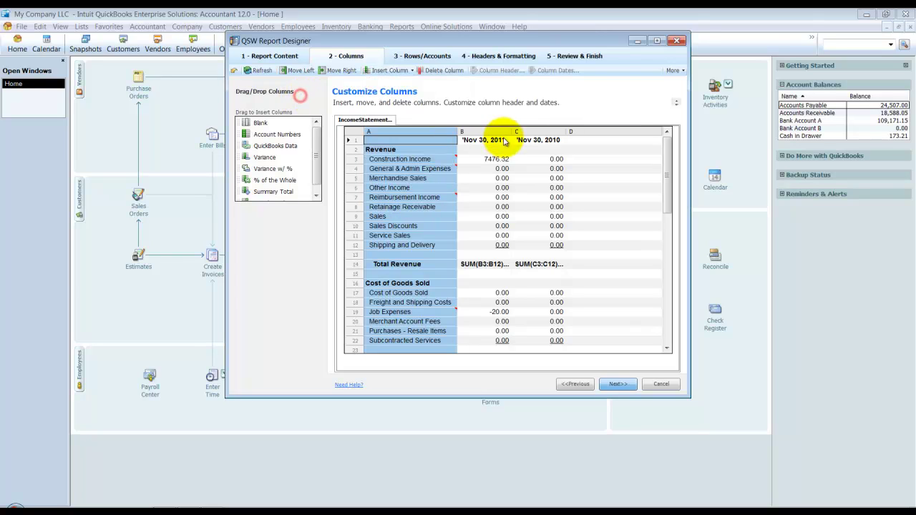
click(521, 133)
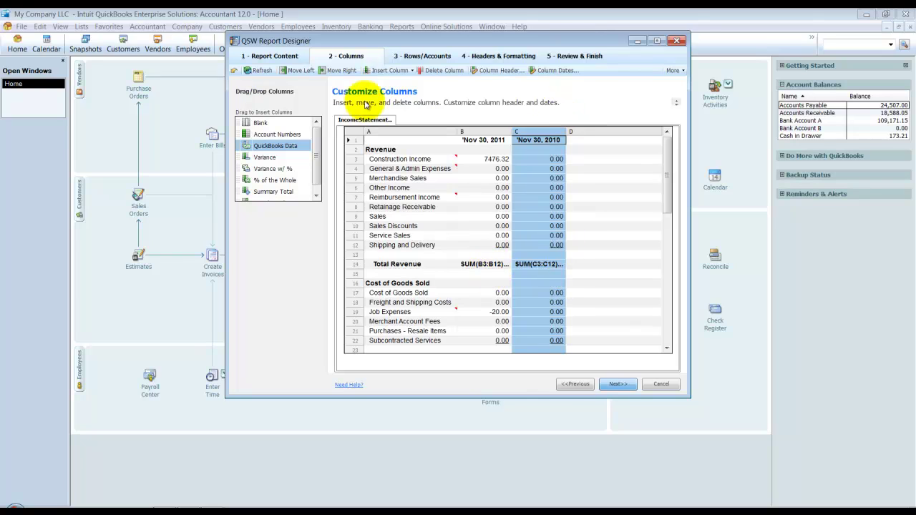
click(305, 72)
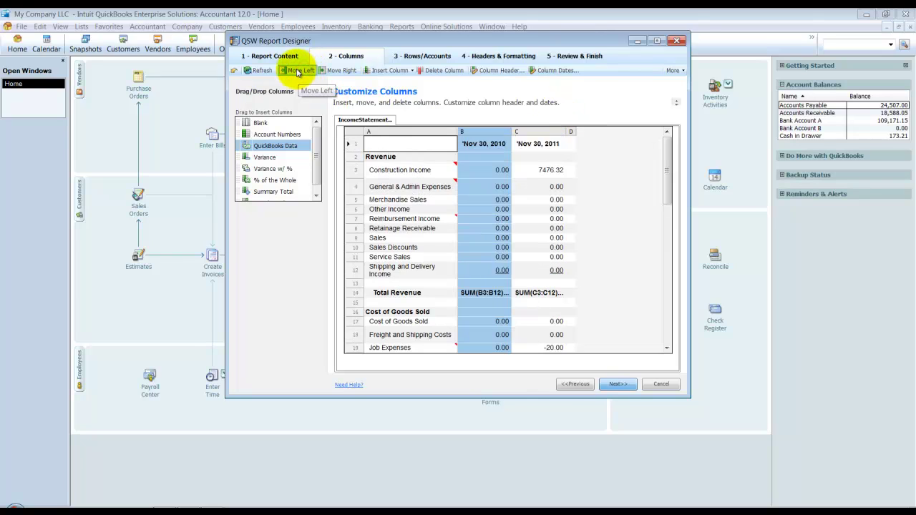
click(557, 71)
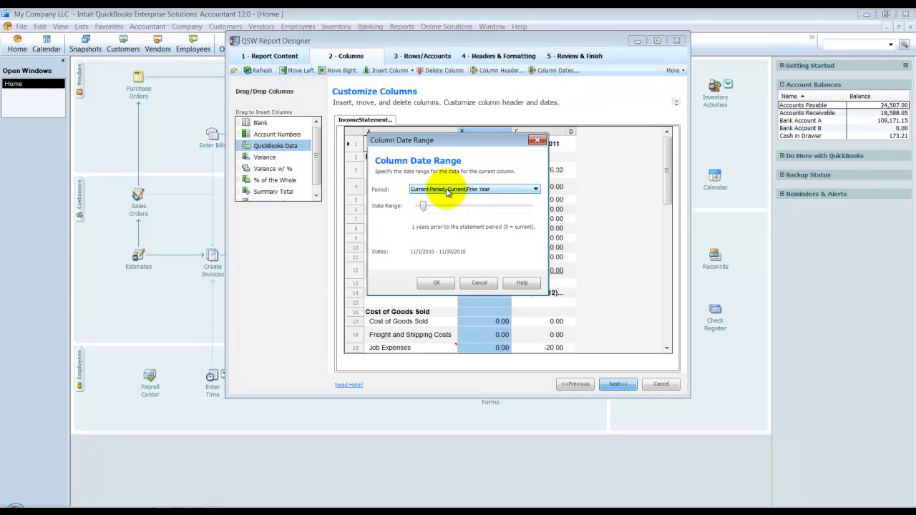
click(438, 284)
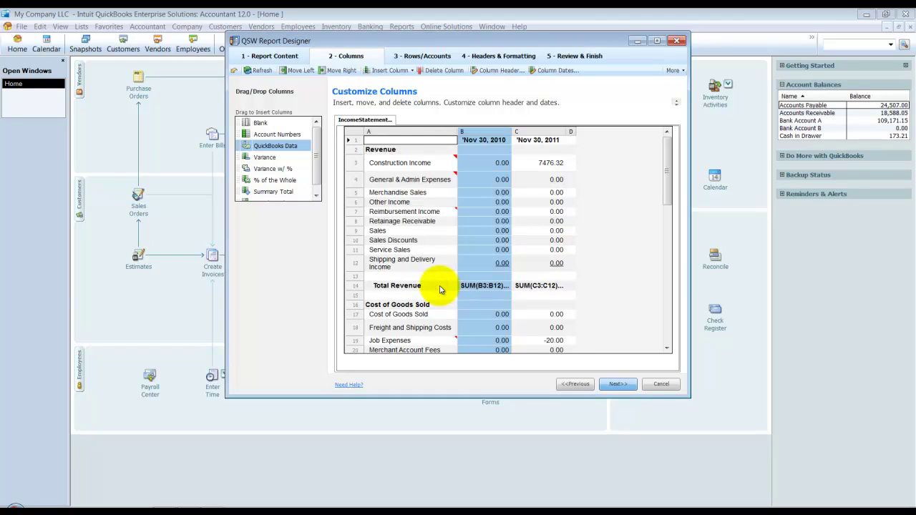
Insert a Variance column at column D of the income statement.
click(571, 131)
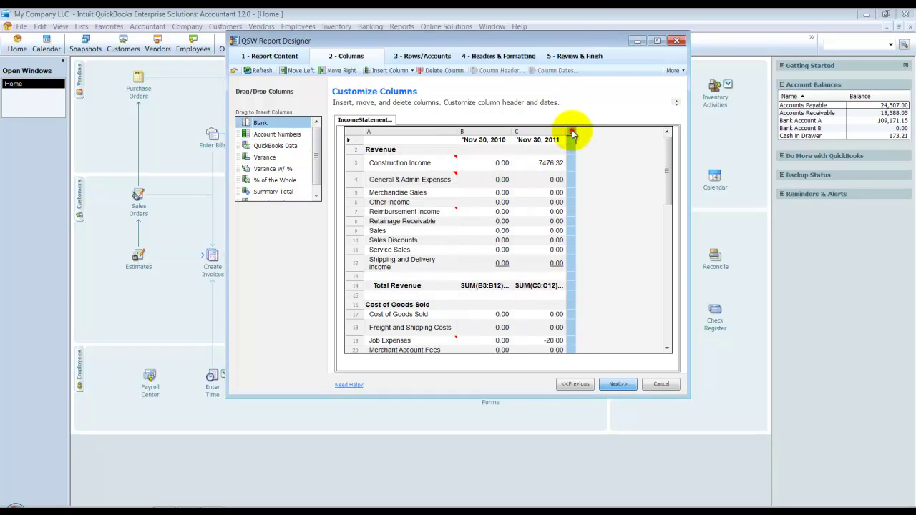
click(412, 71)
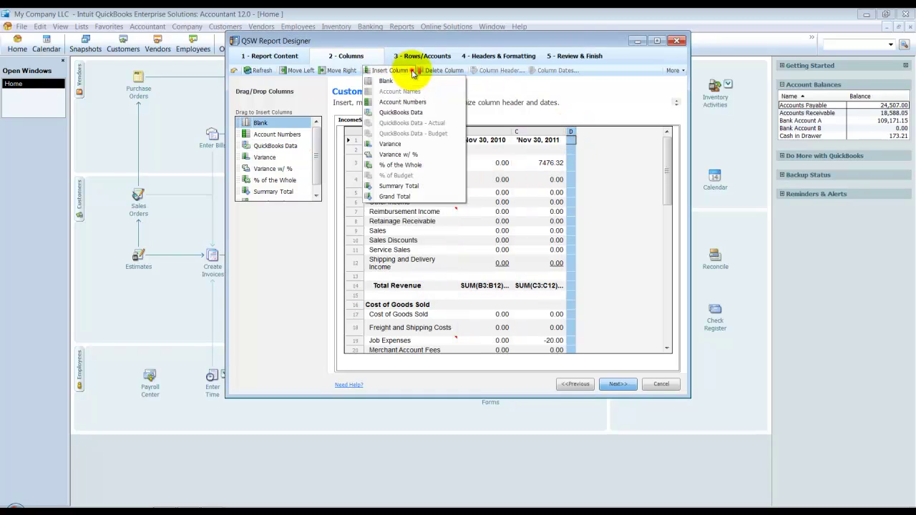
click(408, 144)
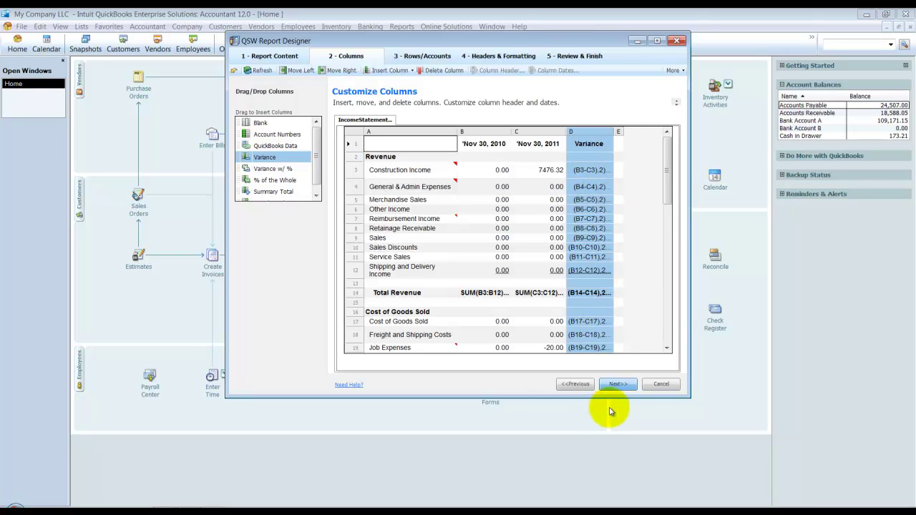
In the rows and accounts stage, place the Construction Income row below Merchandise Sales and delete the General & Admin Expenses row.
click(617, 384)
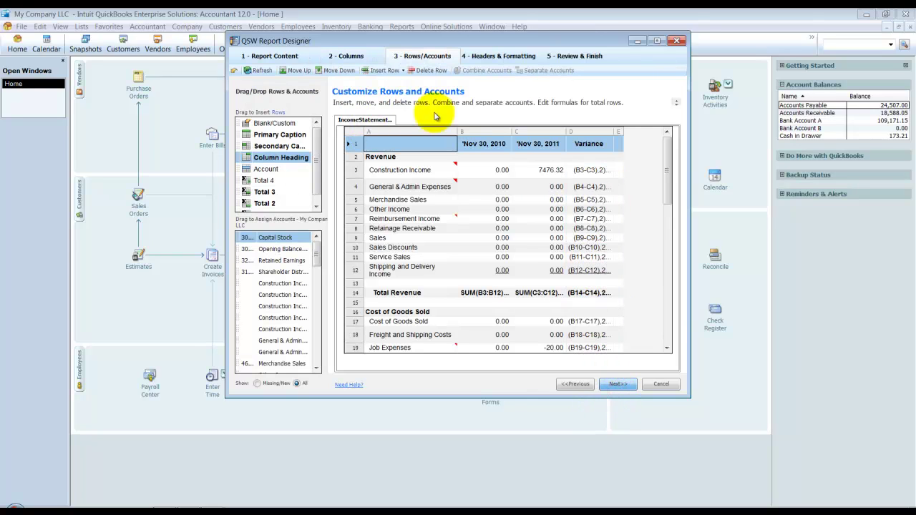
click(434, 170)
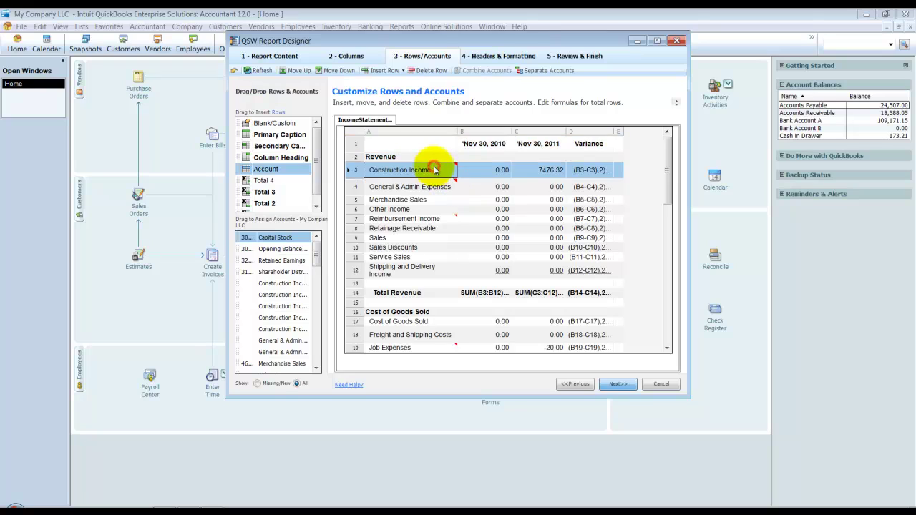
mouse_move(456, 168)
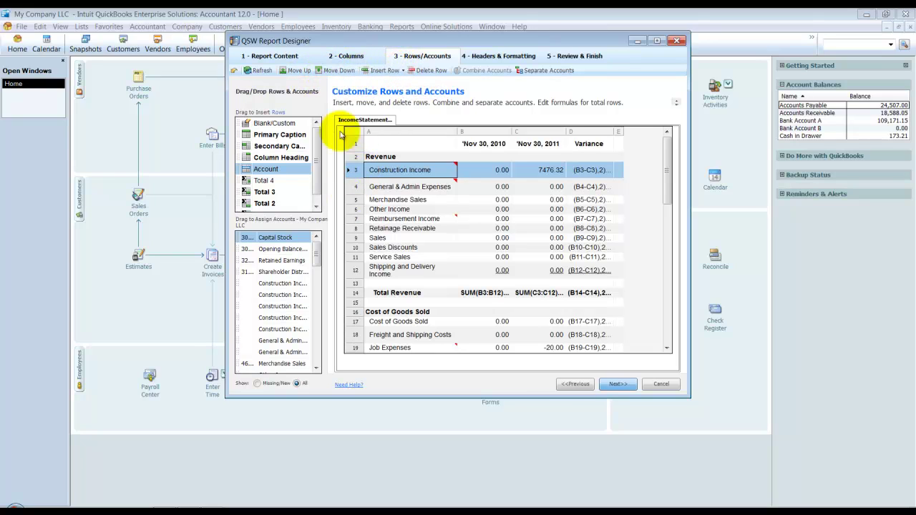
click(338, 70)
click(333, 71)
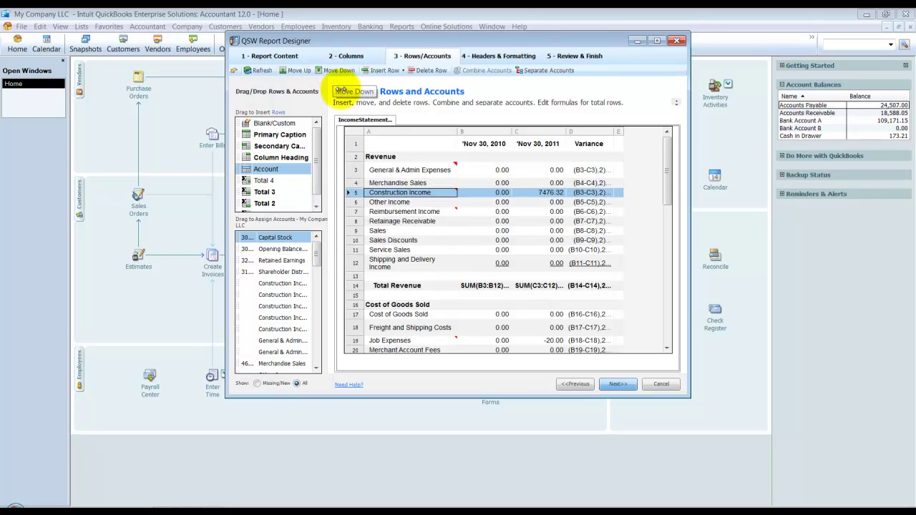
click(372, 172)
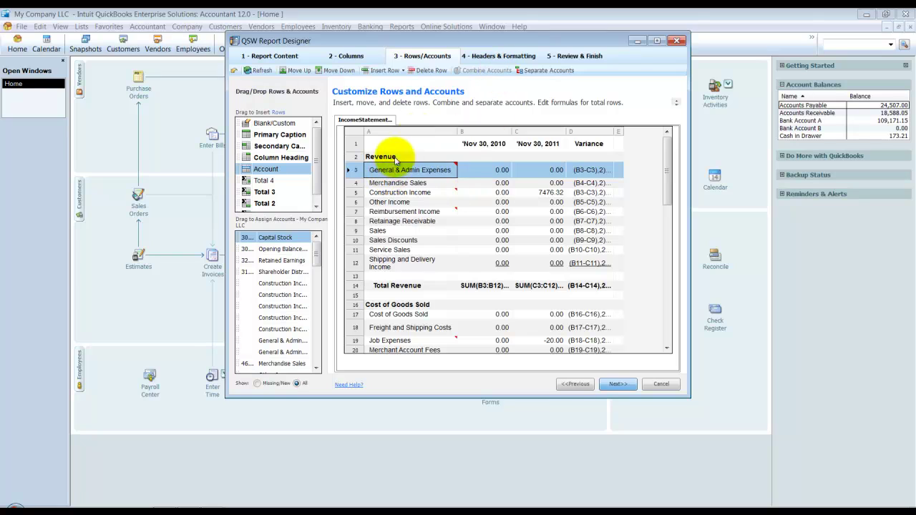
click(431, 71)
Separate the accounts grouped under Construction Income, and recombine Construction Income with Design, Labor and Materials Income.
click(393, 188)
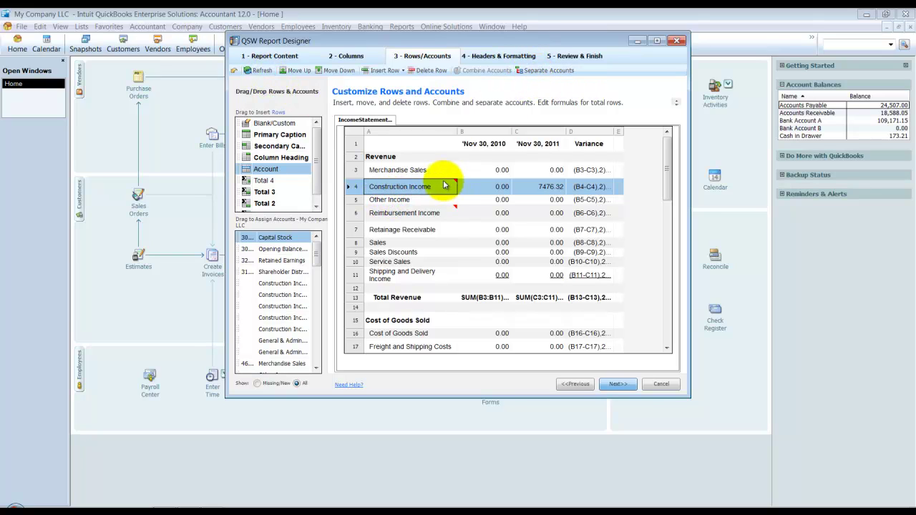
mouse_move(456, 184)
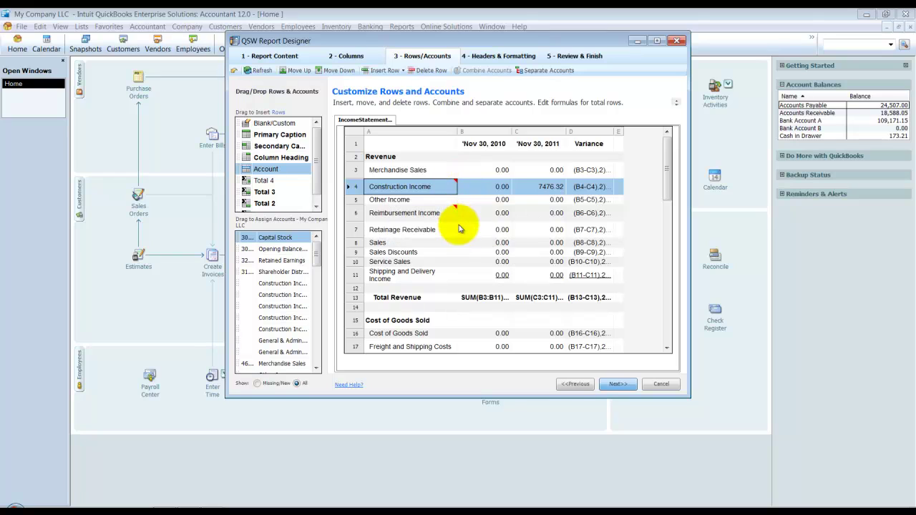
click(548, 70)
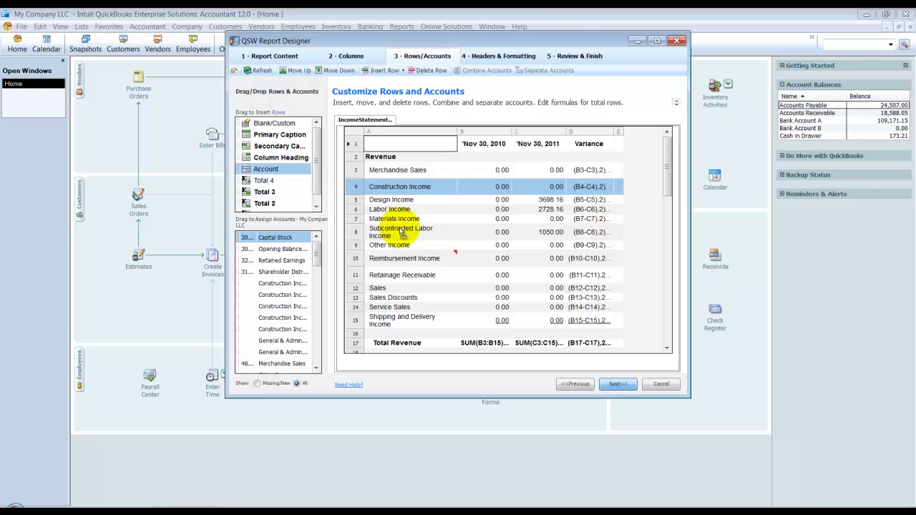
drag(351, 186, 353, 218)
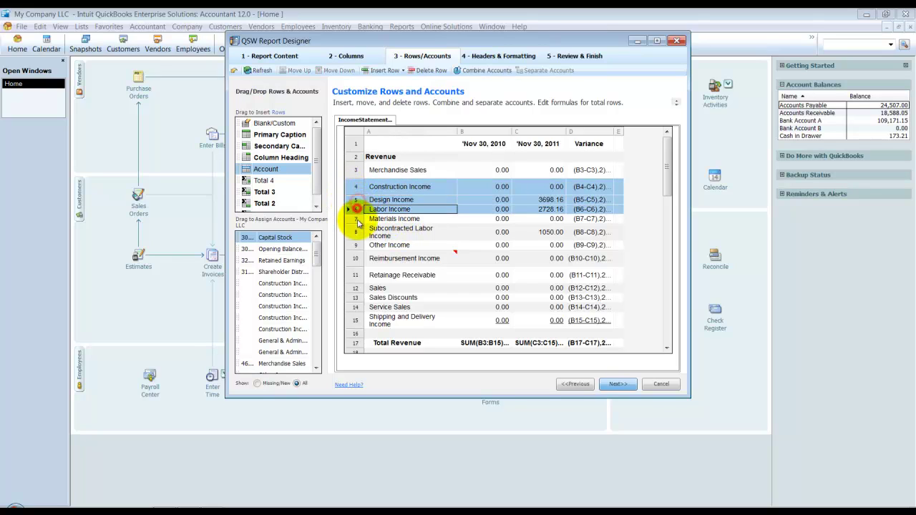
click(473, 72)
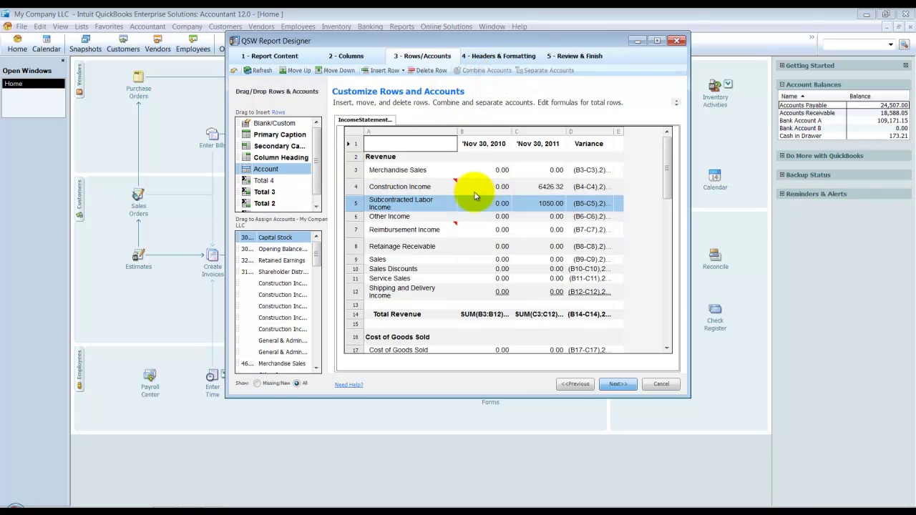
Place the Construction Income row below Other Income and rename the Revenue caption to Income.
drag(353, 186, 360, 236)
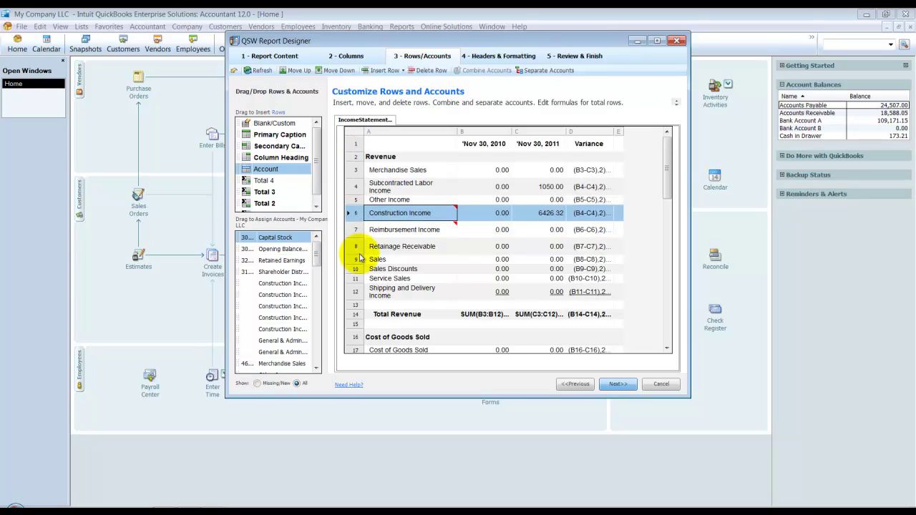
click(399, 157)
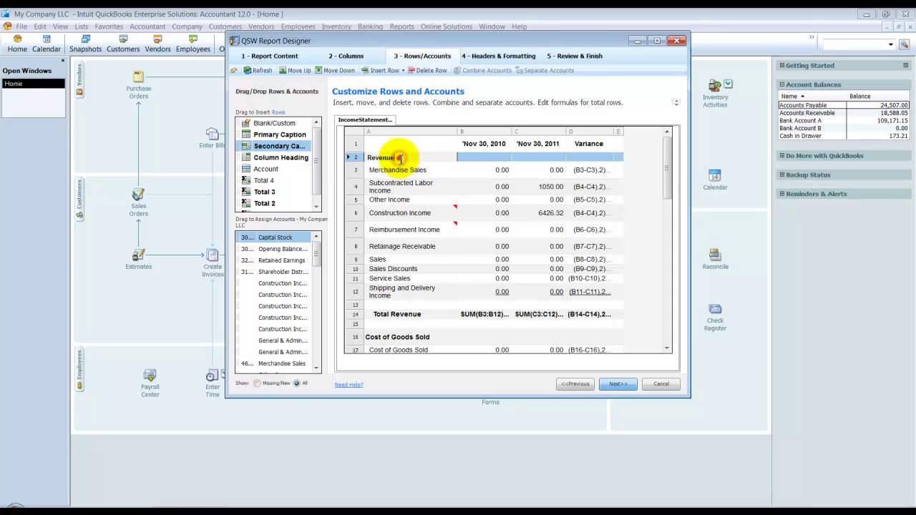
click(414, 157)
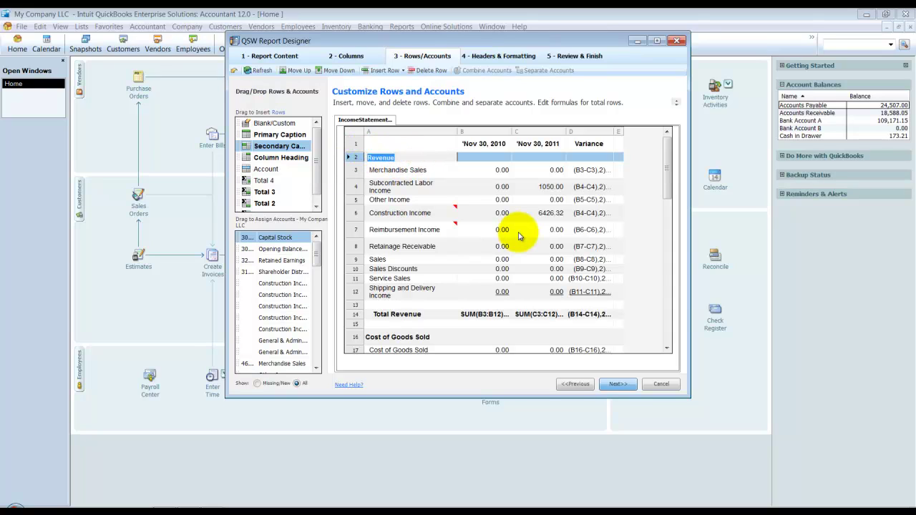
mouse_move(519, 236)
text(Income)
key(Return)
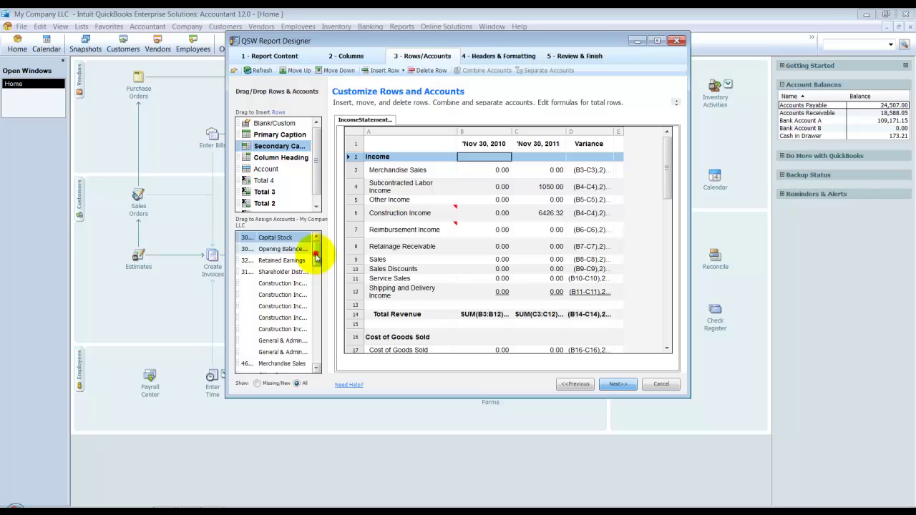
Reassign the design income account of Construction Income to the Sales row.
mouse_move(316, 255)
mouse_down()
mouse_move(321, 331)
mouse_move(321, 257)
mouse_up()
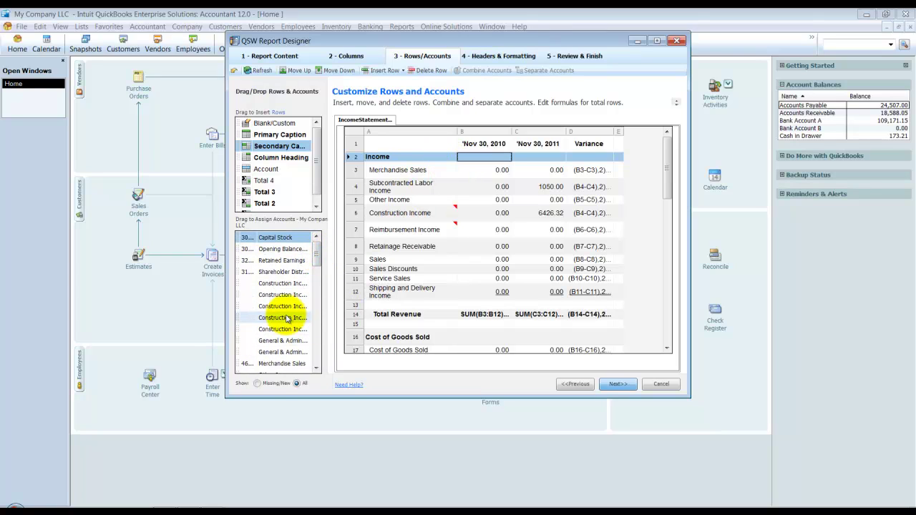
drag(274, 306, 433, 306)
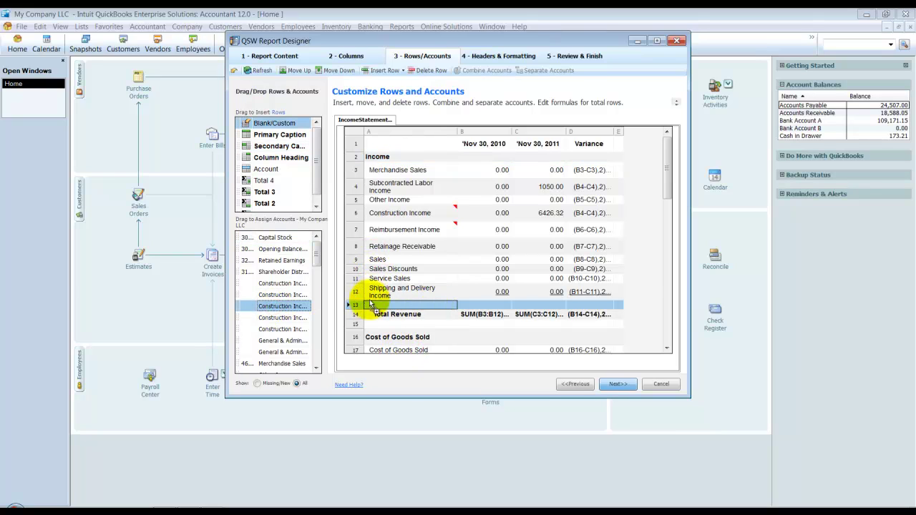
drag(275, 294, 399, 260)
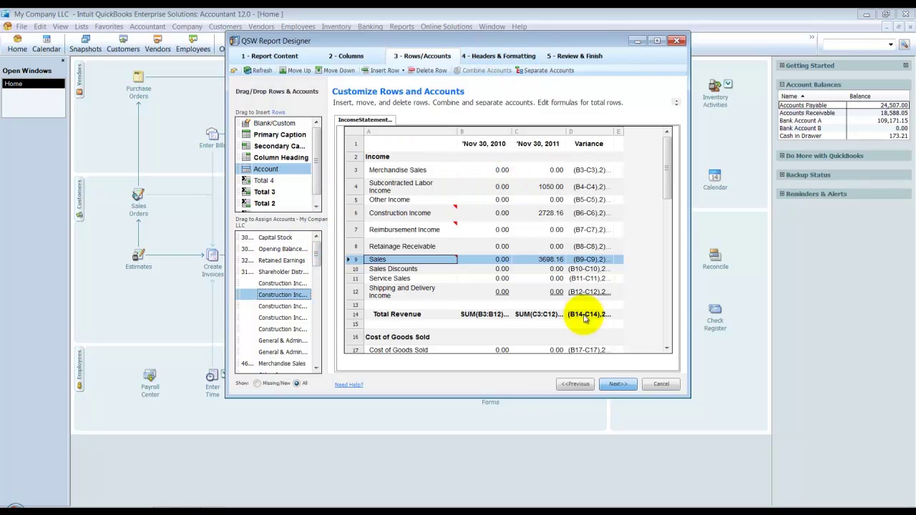
Proceed to headers and formatting, and examine the statement header text and the header and footer fields that can be inserted.
click(615, 381)
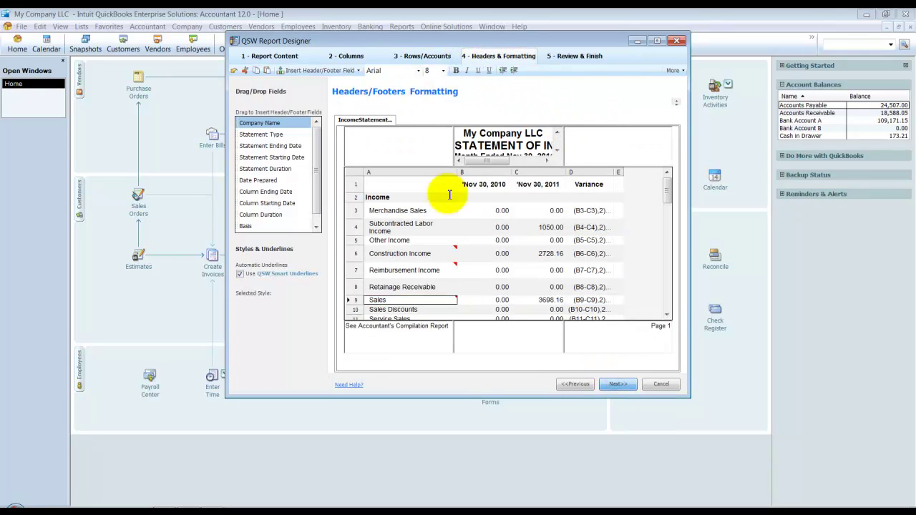
click(525, 143)
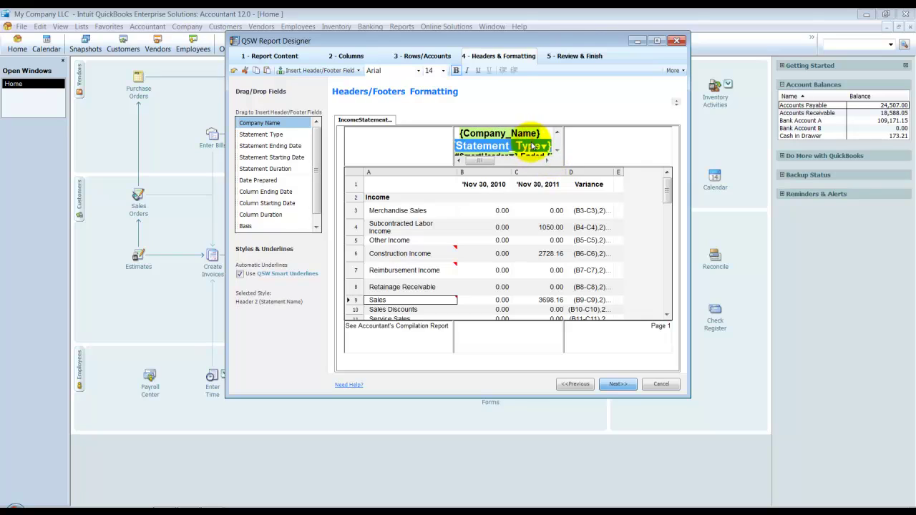
drag(532, 145, 498, 162)
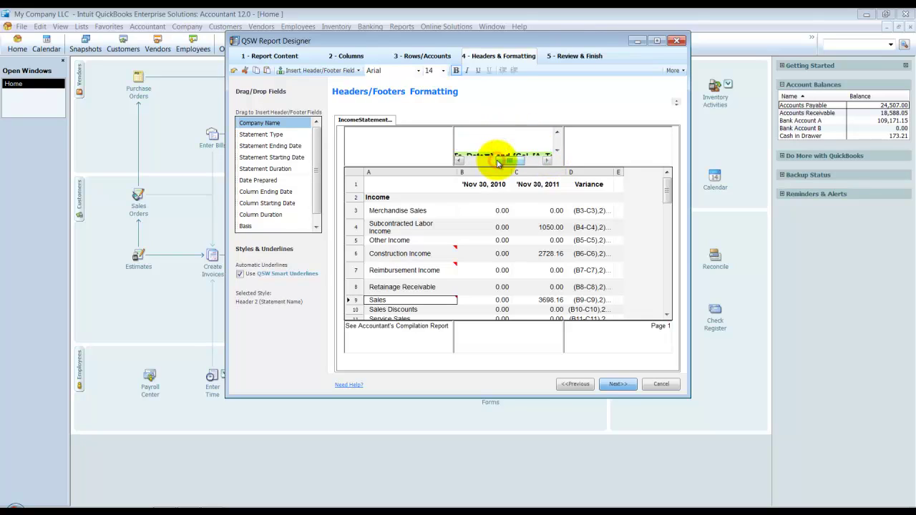
click(359, 70)
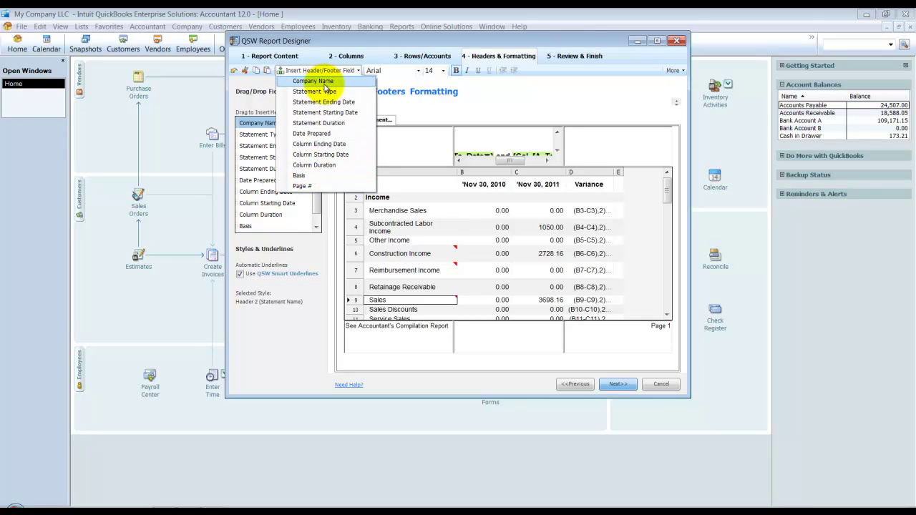
click(266, 103)
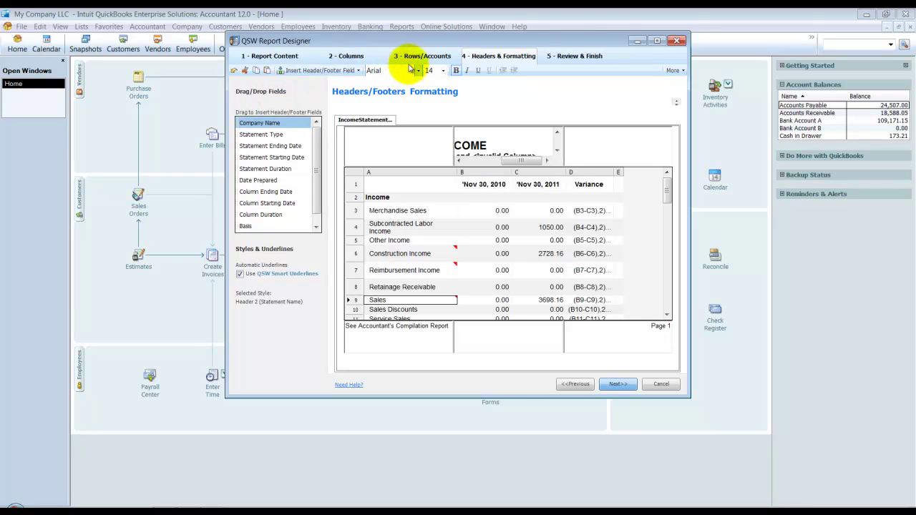
click(265, 168)
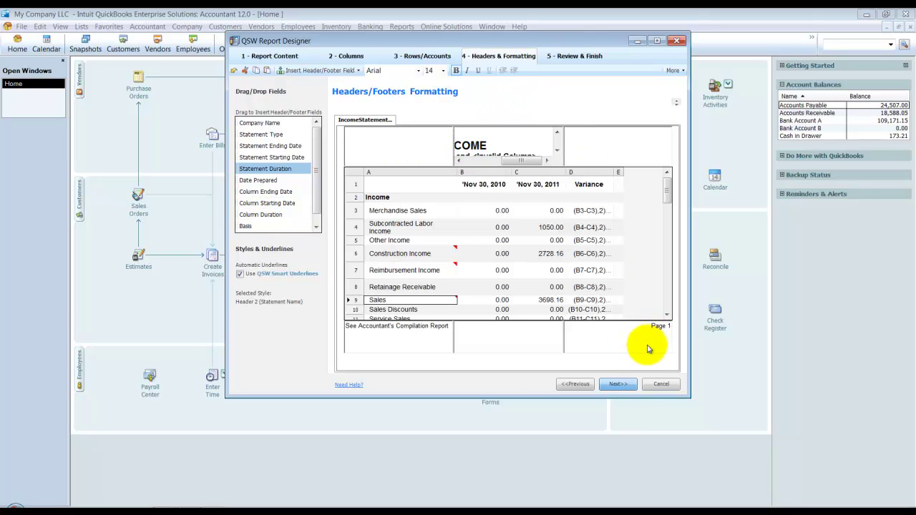
Proceed to the review stage, create the Profit and Loss report and acknowledge the notice about changed accounts.
click(633, 386)
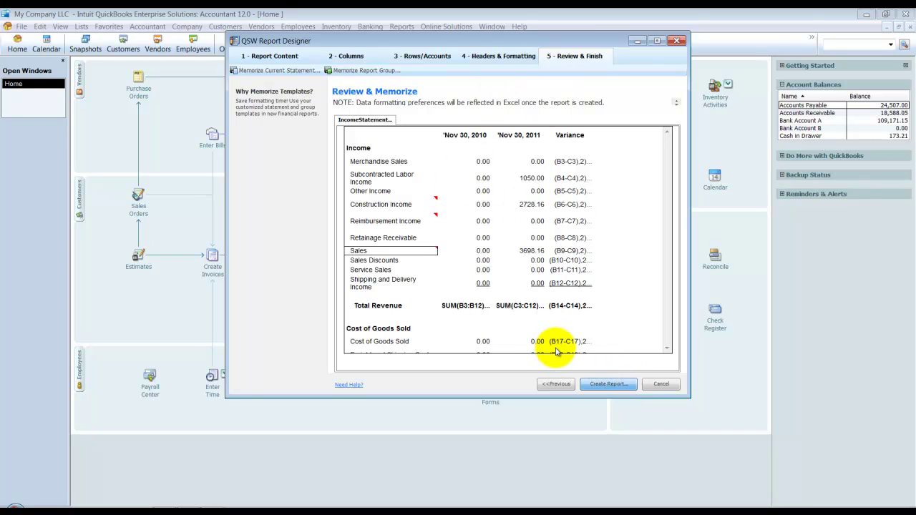
click(607, 385)
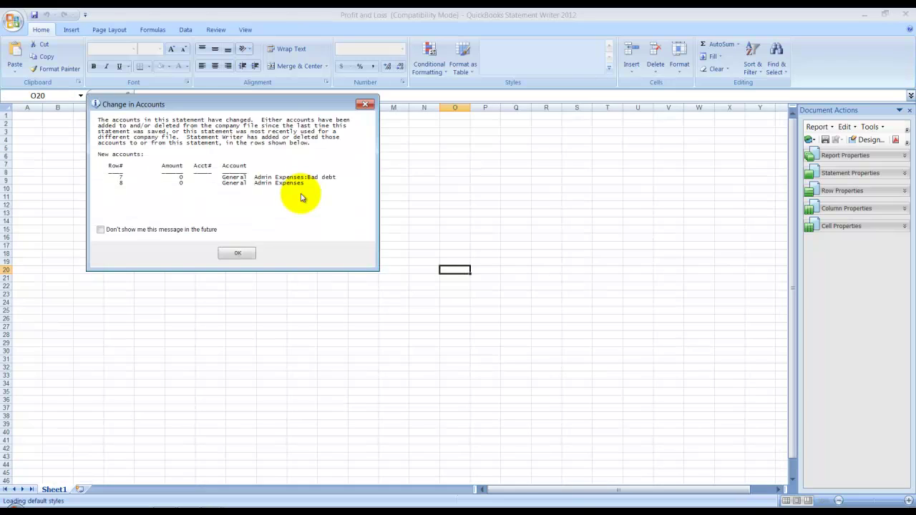
click(239, 257)
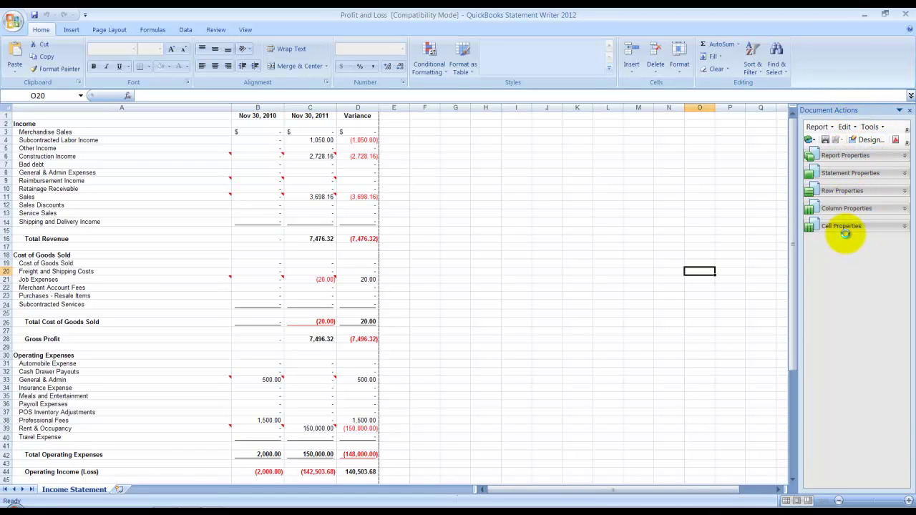
Expand the report properties of the generated Profit and Loss statement.
click(895, 154)
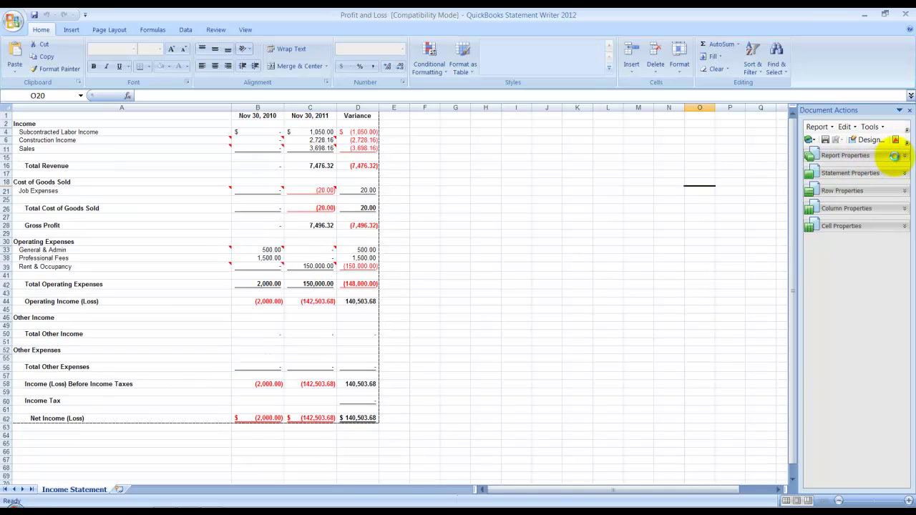
click(896, 159)
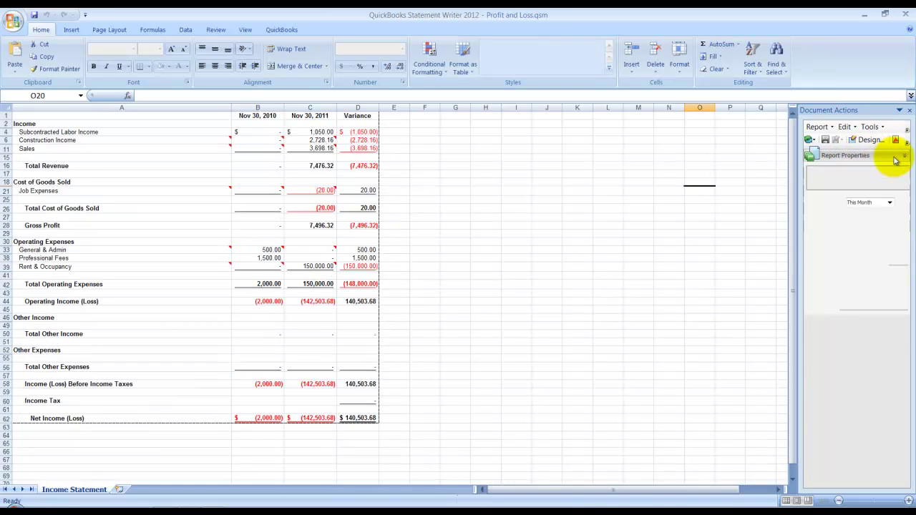
click(565, 266)
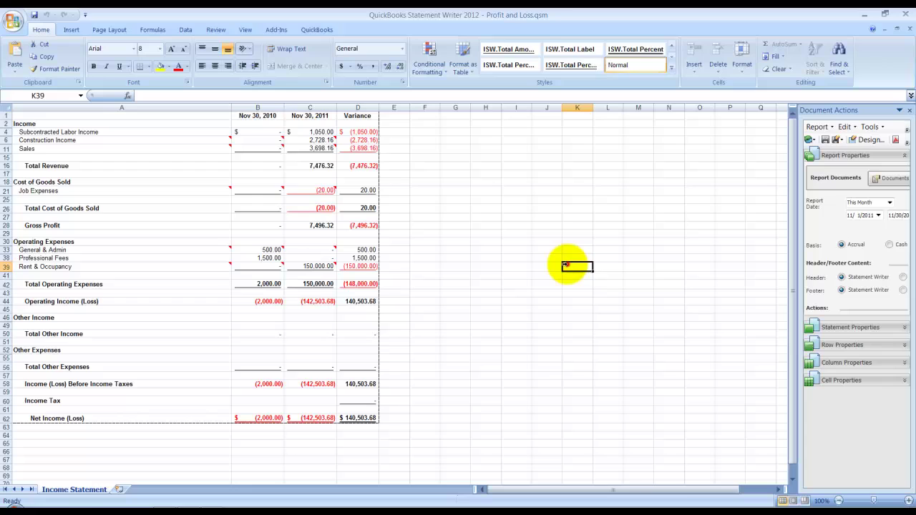
Unhide the account rows between Subcontracted Labor Income and Sales in the income section.
drag(7, 132, 7, 150)
right_click(8, 149)
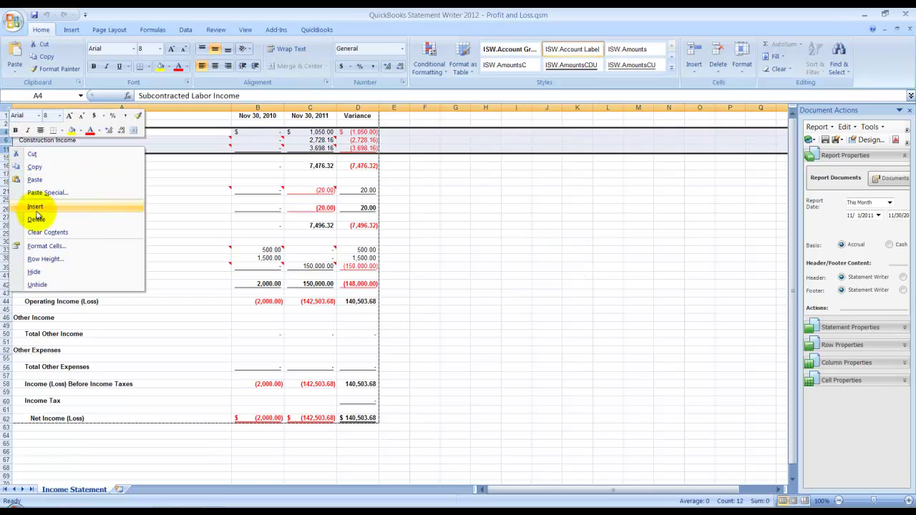
click(40, 285)
click(192, 240)
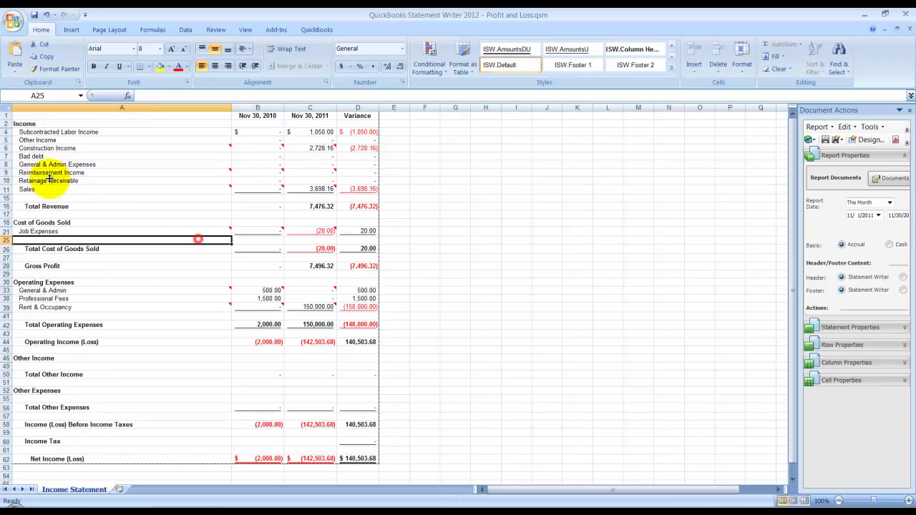
Unhide the row between the Income heading and Subcontracted Labor Income, and save the report.
drag(8, 126, 8, 136)
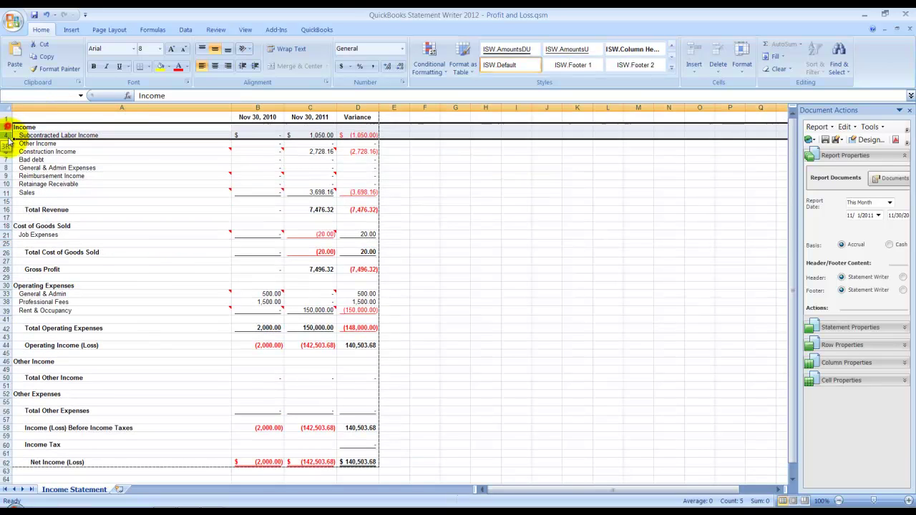
right_click(9, 137)
click(37, 276)
click(191, 206)
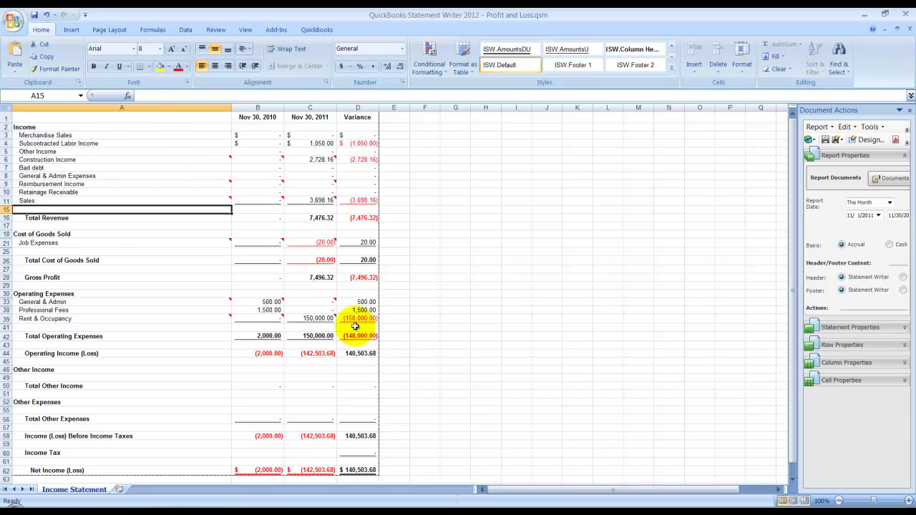
click(34, 14)
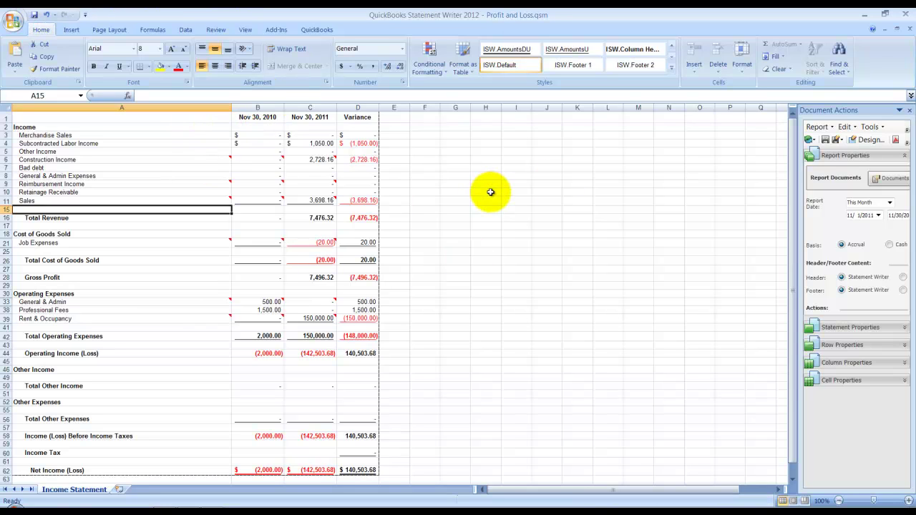
click(427, 107)
click(424, 117)
text(Calculations)
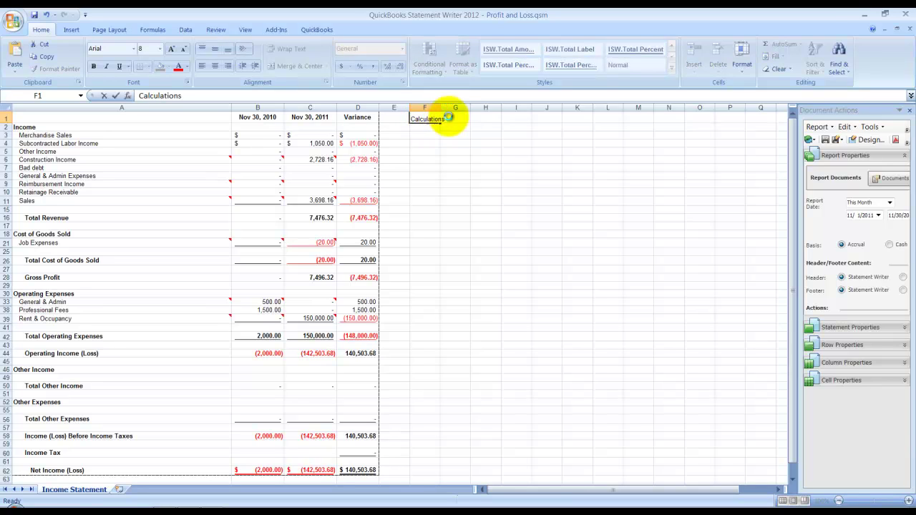
click(434, 175)
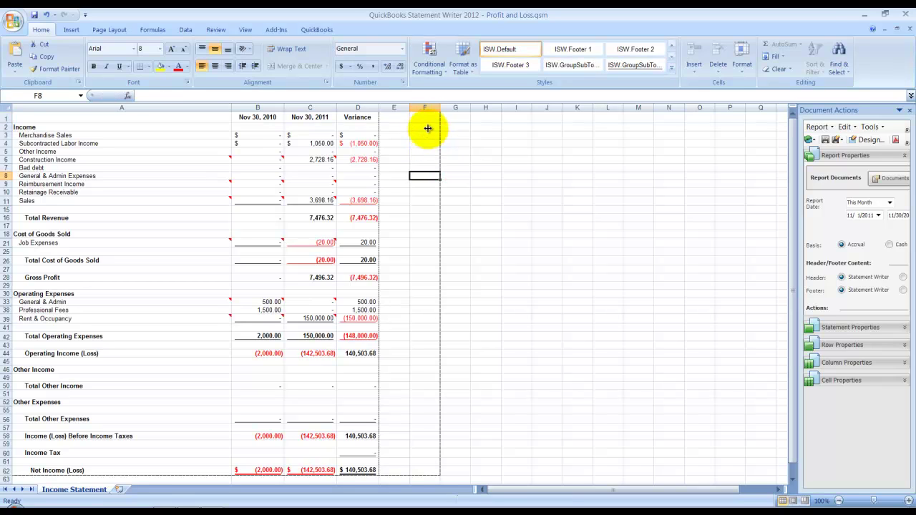
click(429, 117)
key(Delete)
Widen column F and enter the heading "Calculation" in cell F1.
drag(441, 106, 464, 107)
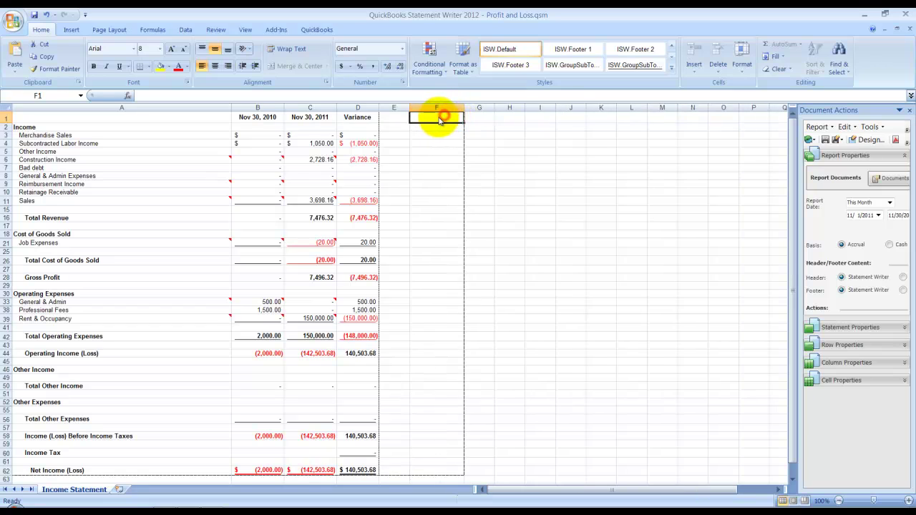
right_click(438, 118)
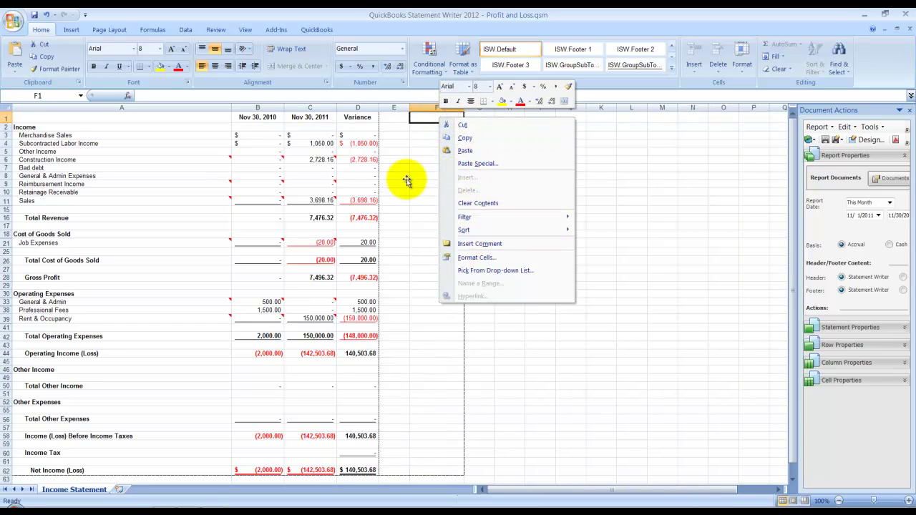
click(389, 147)
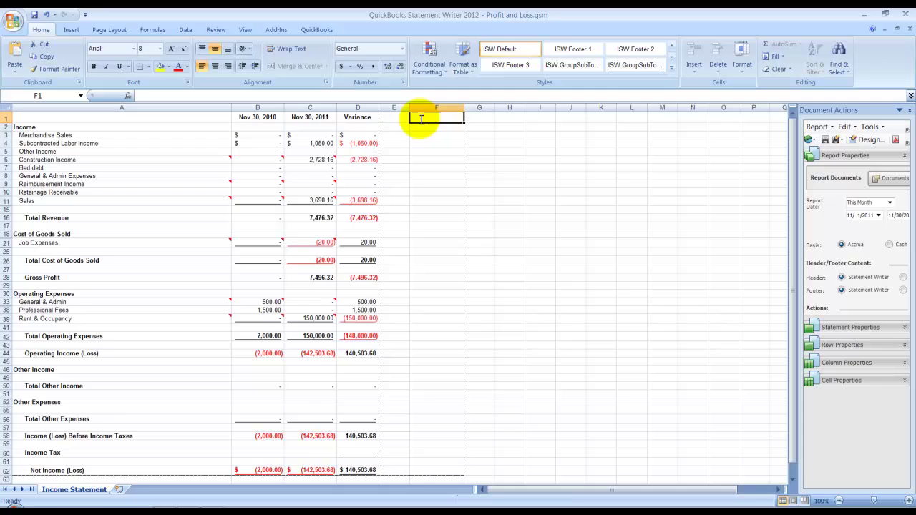
text(Calculation)
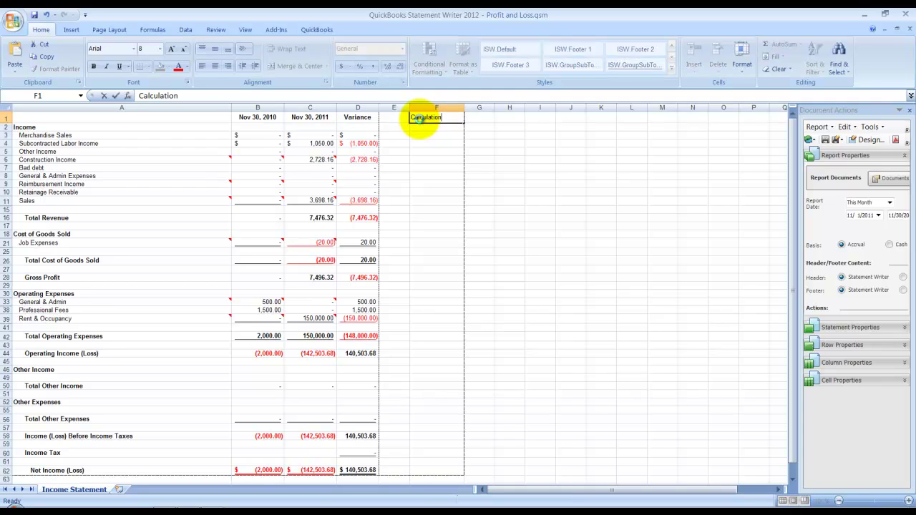
click(426, 167)
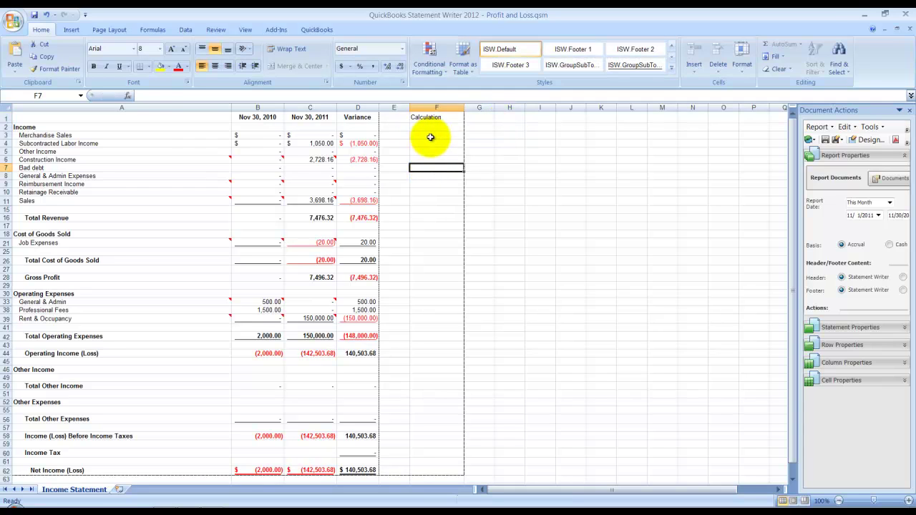
Widen column E and enter the labels Income, COGS, Expense and Net in cells E2 to E5.
click(429, 127)
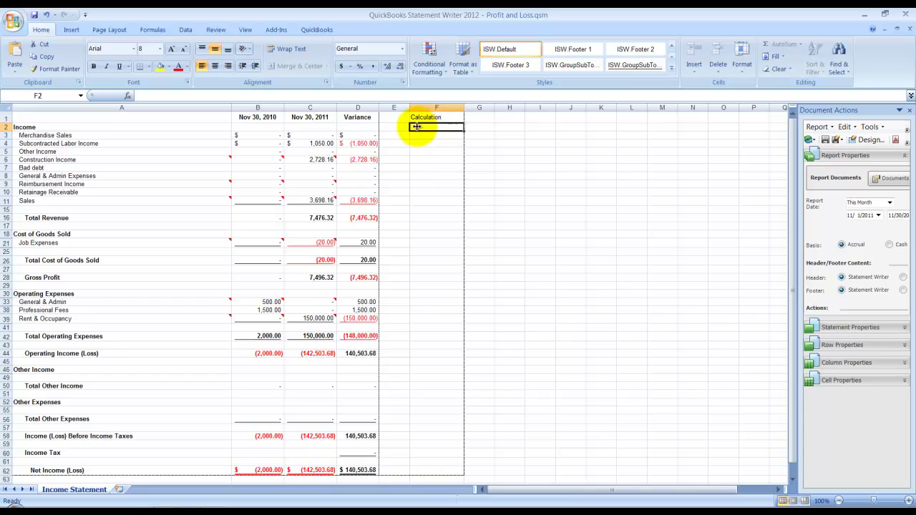
drag(410, 107, 428, 107)
click(413, 126)
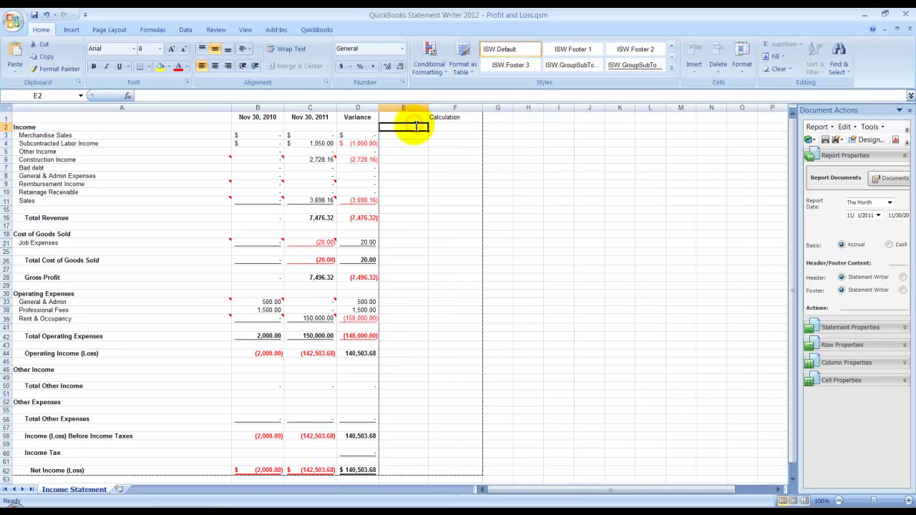
text(Cin)
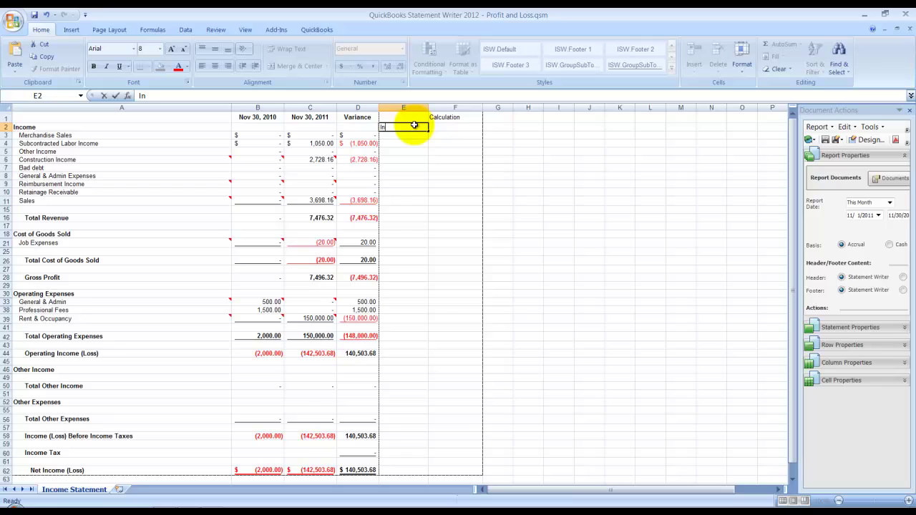
text(ome)
click(404, 134)
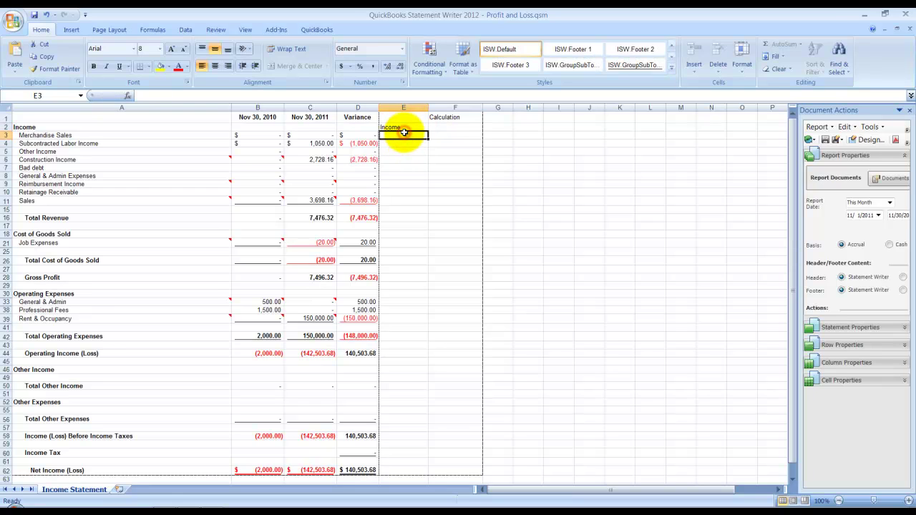
text(COGS)
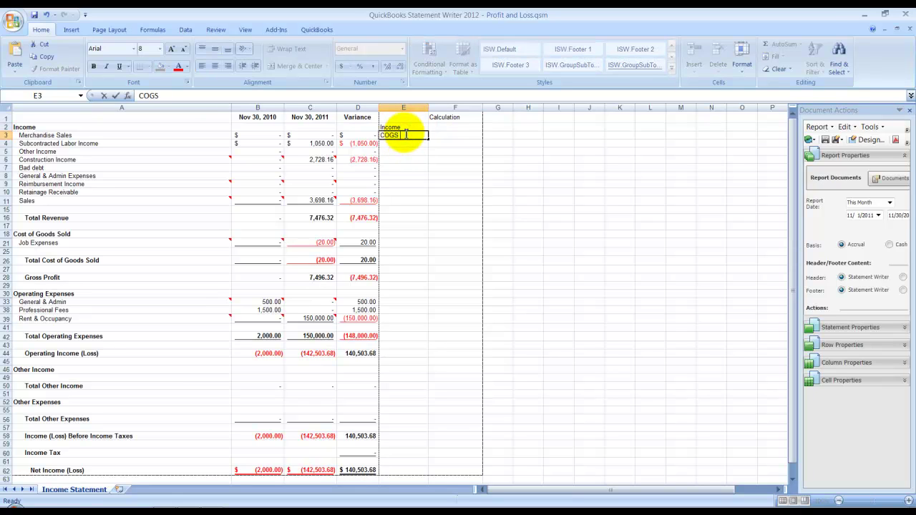
key(Return)
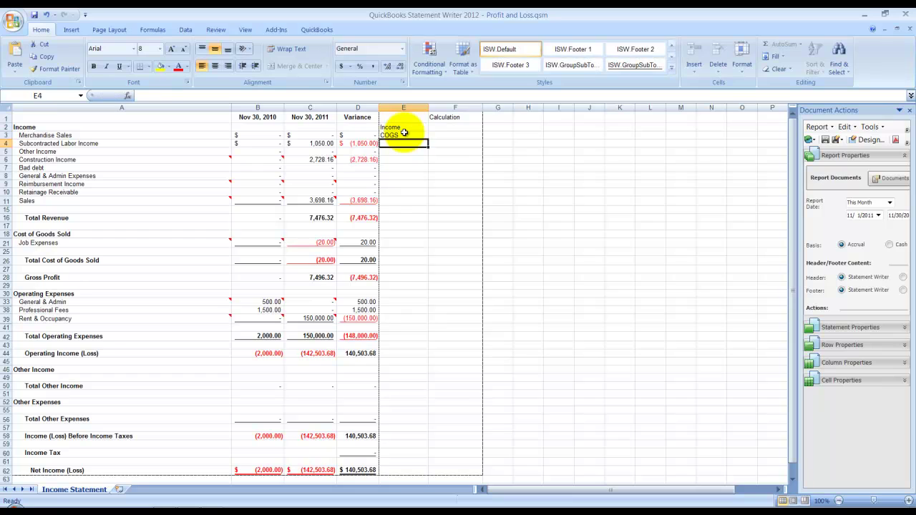
text(Expense)
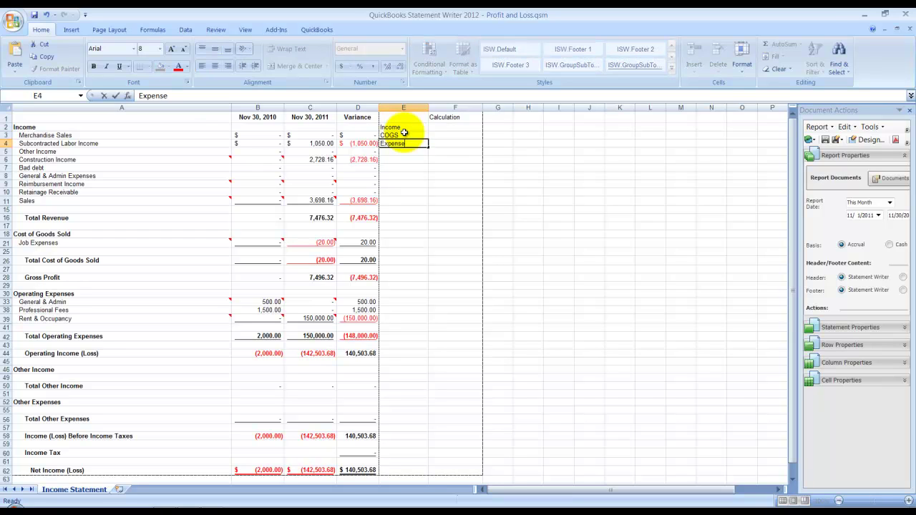
key(Return)
text(Net)
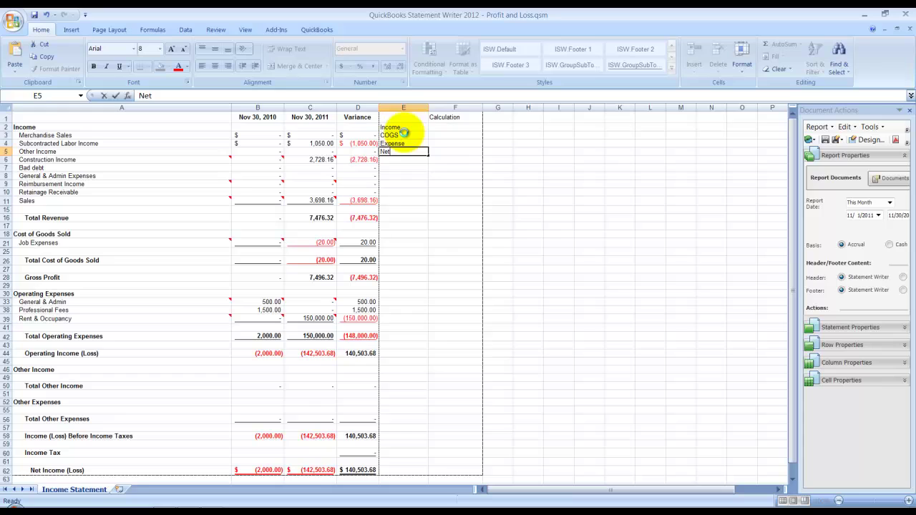
click(495, 191)
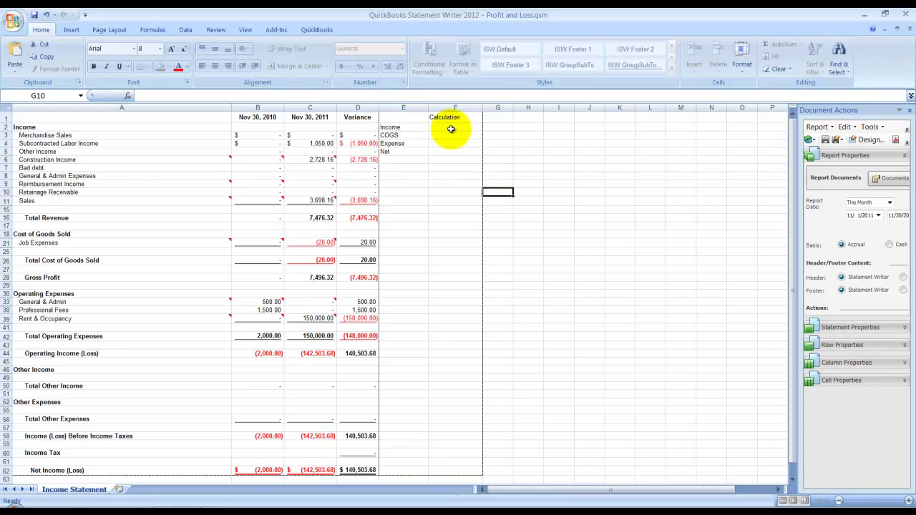
Enter a SUM formula in F2 beside Income that references the Nov 30, 2011 Total Revenue cell.
click(452, 128)
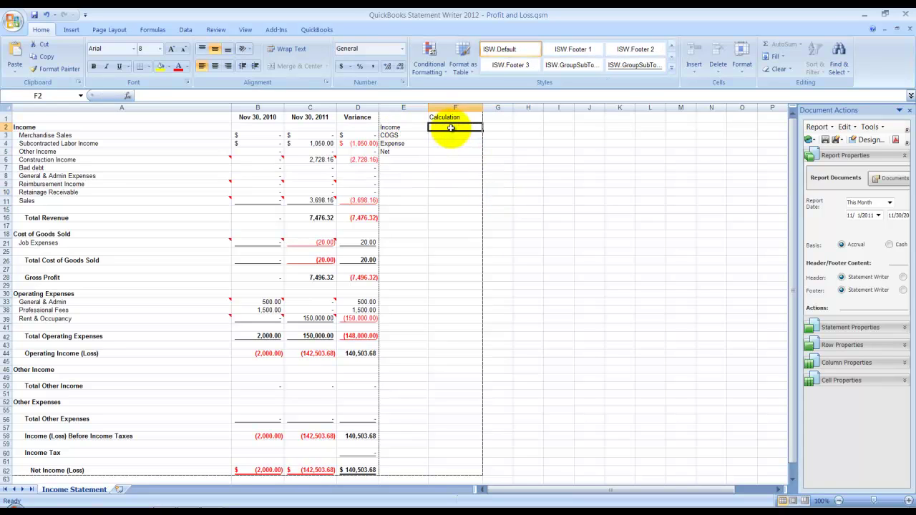
key(alt+equal)
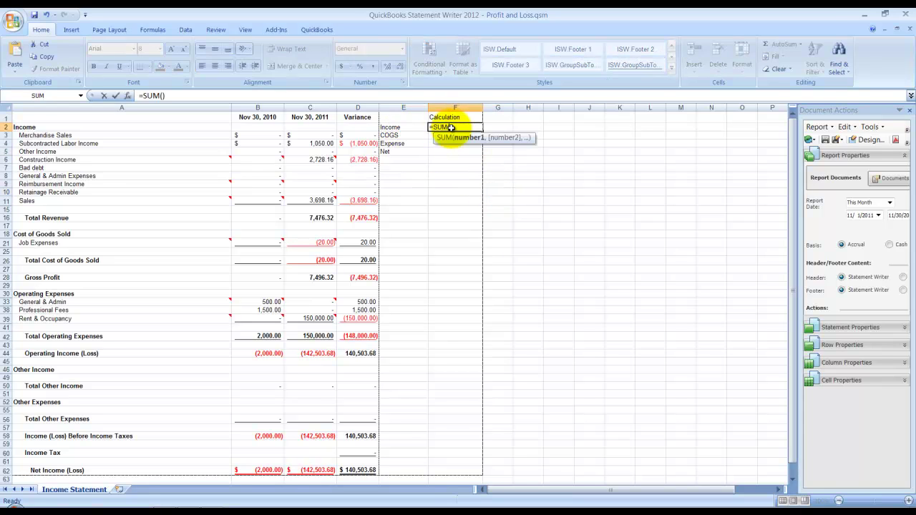
click(322, 219)
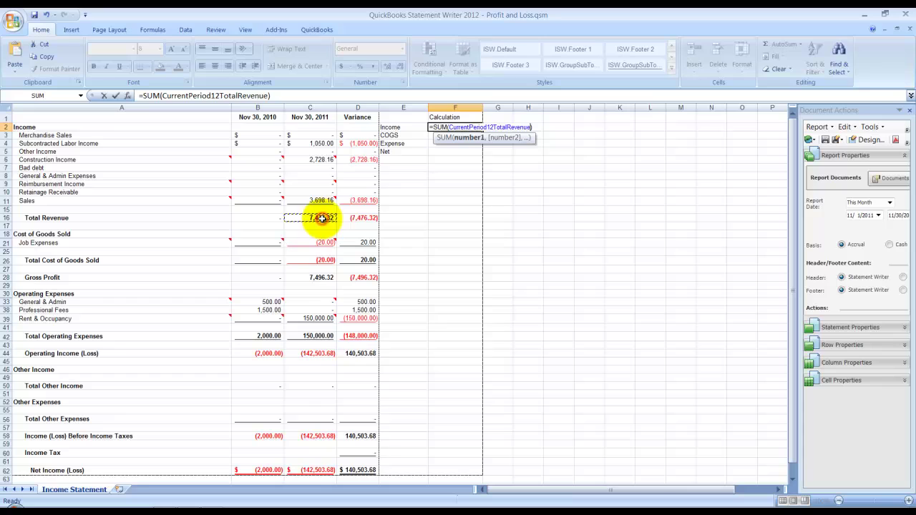
key(Return)
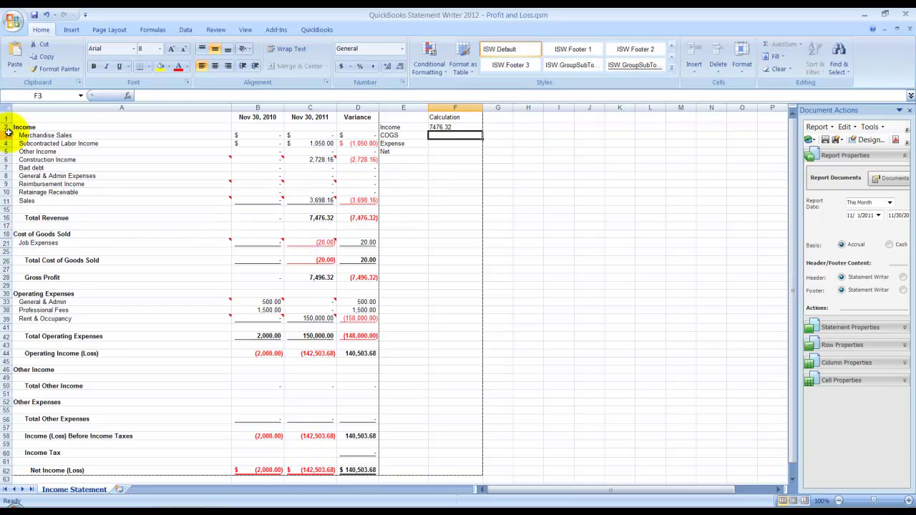
Unhide all hidden account rows across the whole income statement, from row 1 to below Net Income (Loss).
click(7, 108)
right_click(8, 107)
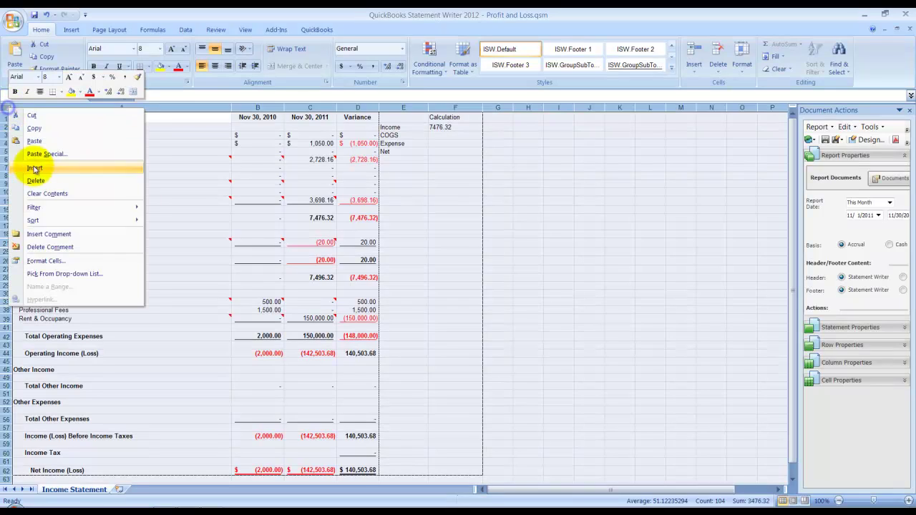
key(Escape)
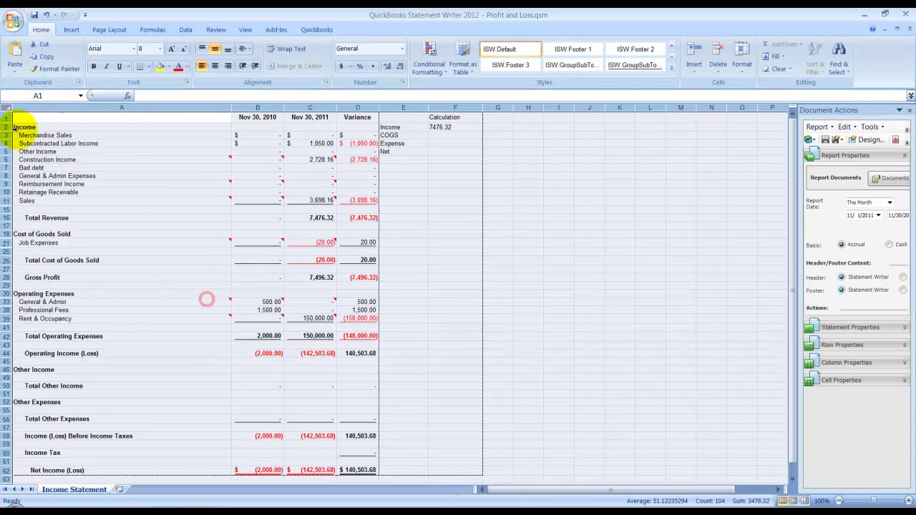
drag(7, 118, 25, 478)
right_click(25, 478)
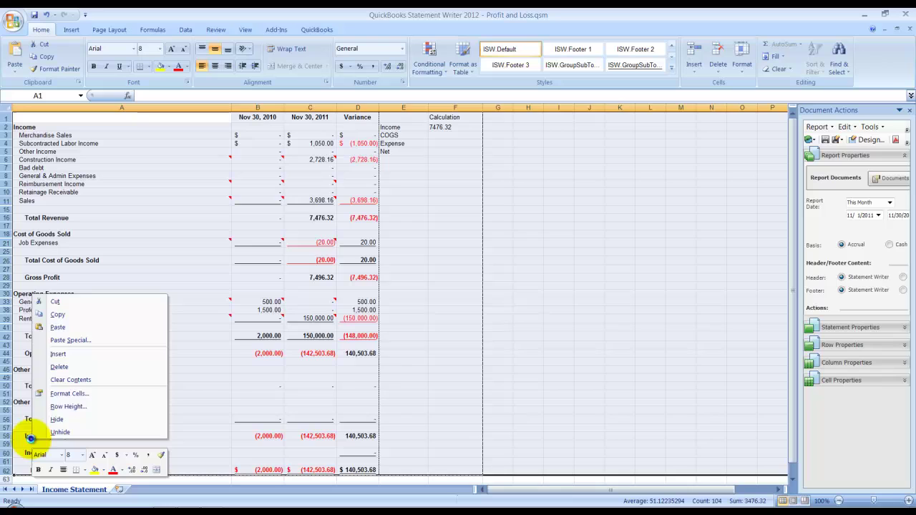
click(58, 429)
click(153, 279)
click(447, 284)
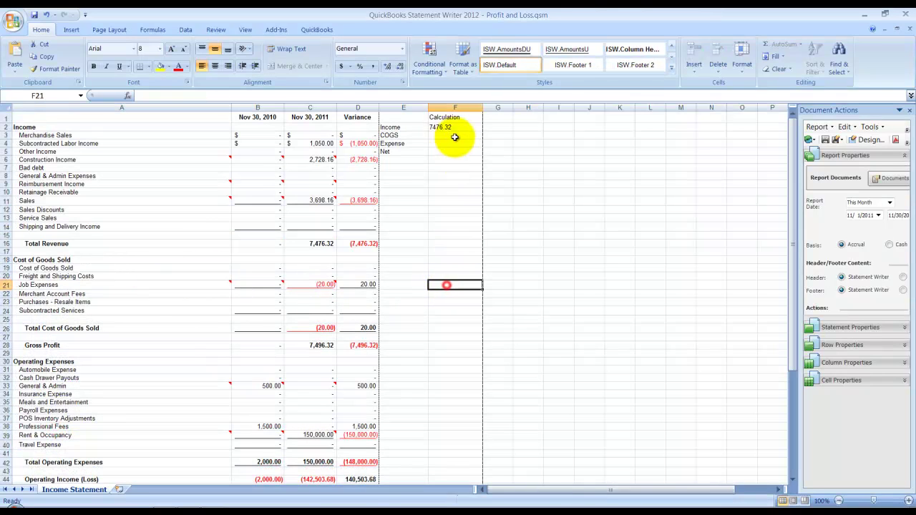
Enter a SUM formula in F3 beside COGS that adds the Nov 30, 2011 amounts of the Cost of Goods Sold accounts.
click(447, 136)
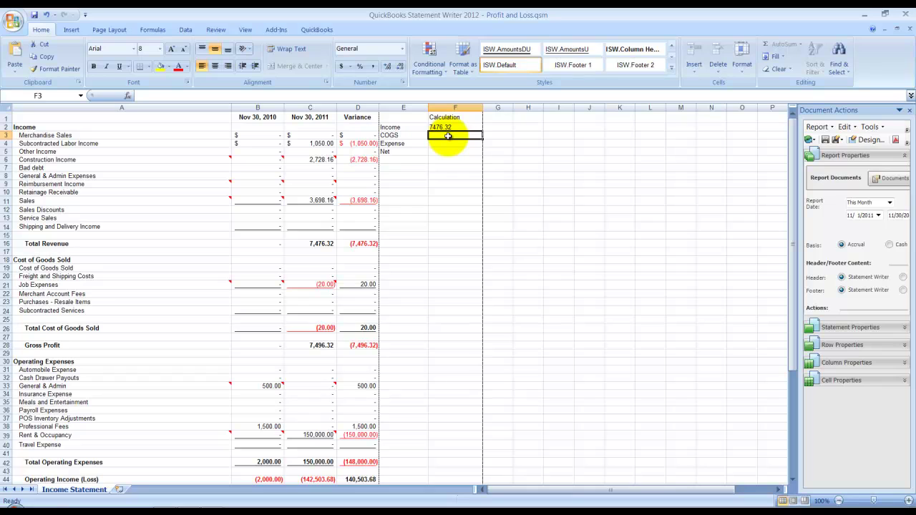
key(alt+equal)
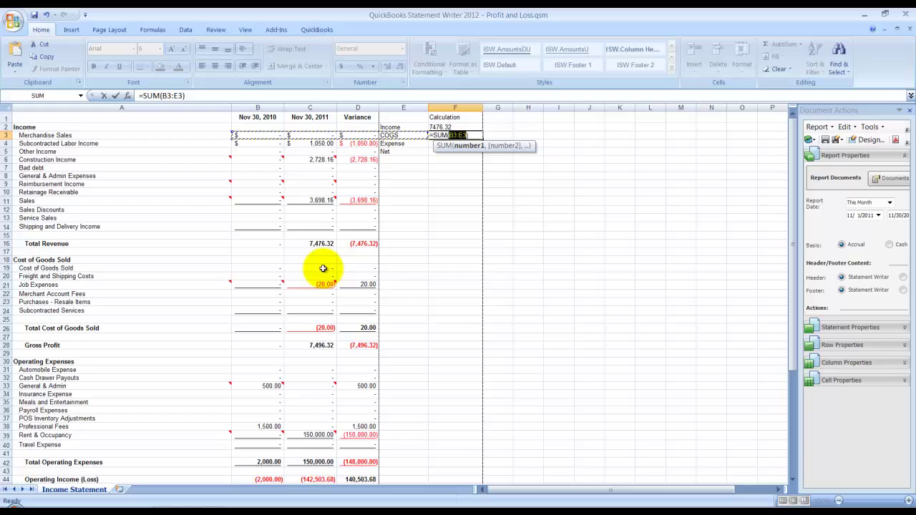
drag(313, 260, 321, 296)
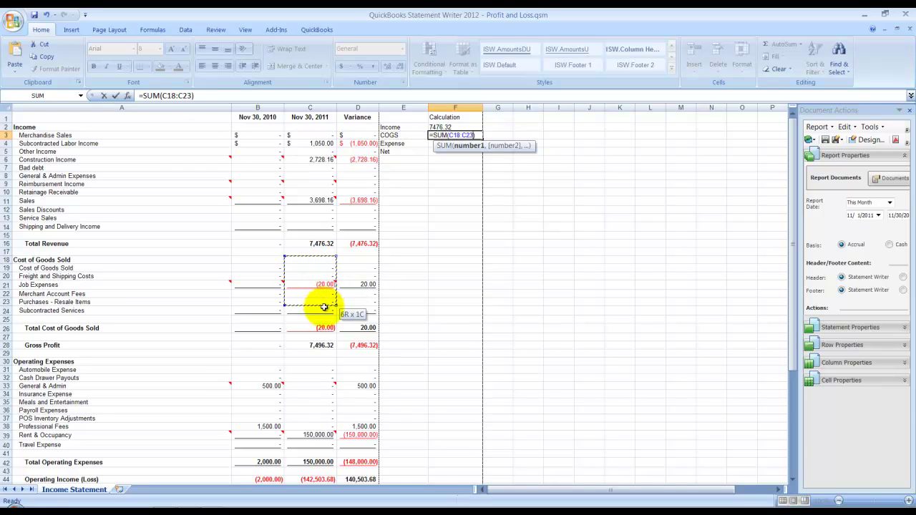
key(Return)
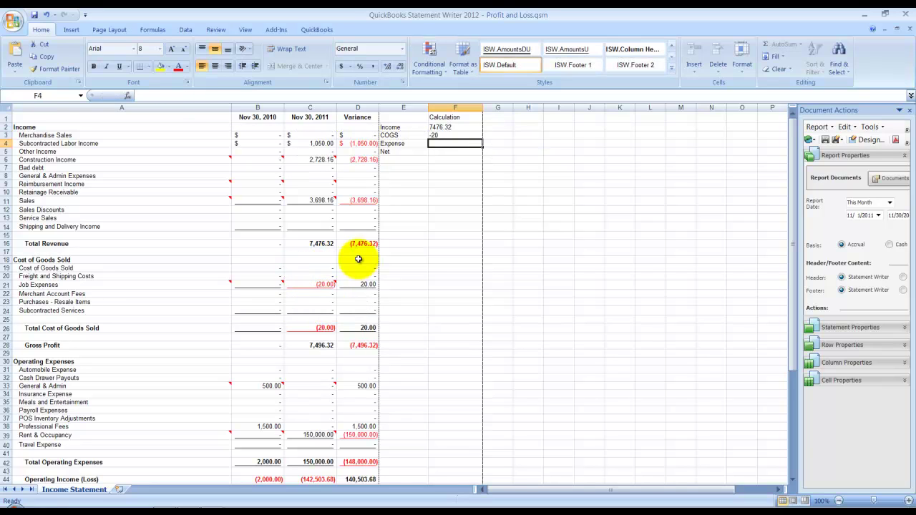
Enter a SUM formula in F4 beside Expense that adds the Nov 30, 2011 operating expenses from Automobile Expense through Rent & Occupancy.
scroll(357, 368, down, 2)
scroll(411, 148, up, 1)
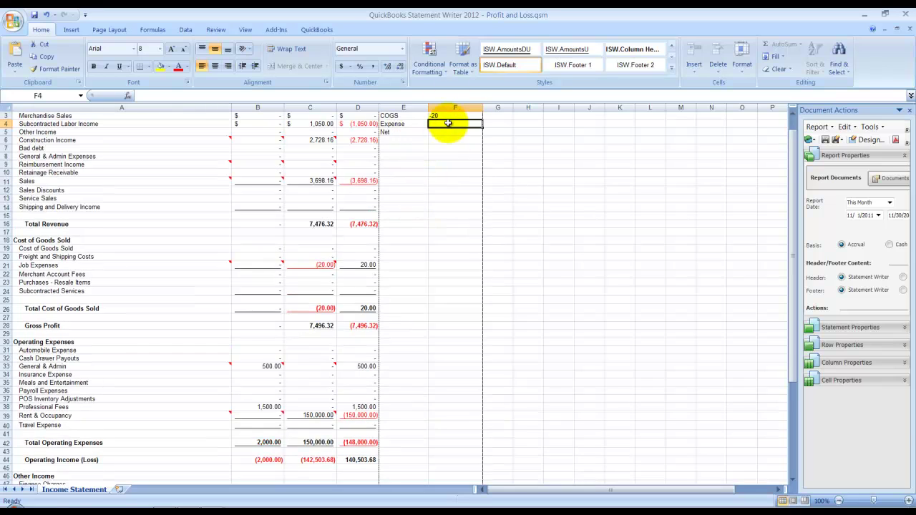
key(alt+equal)
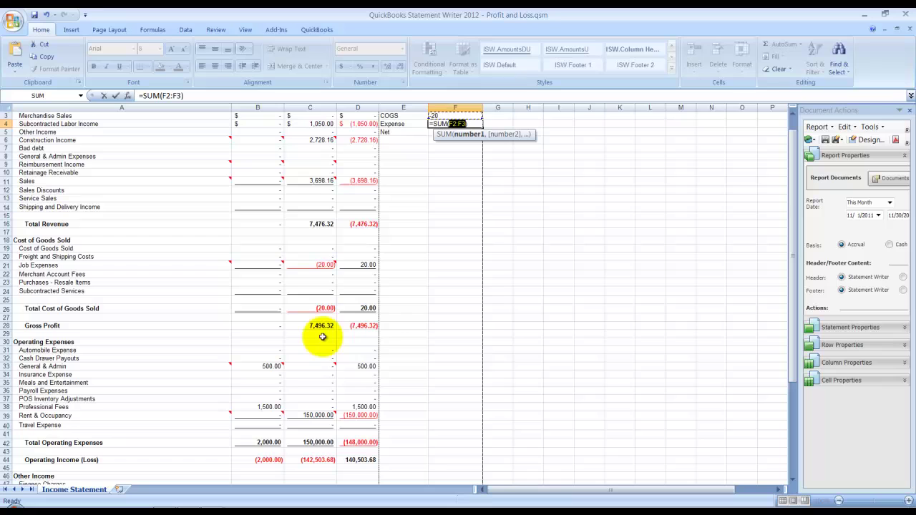
drag(321, 350, 320, 415)
key(Return)
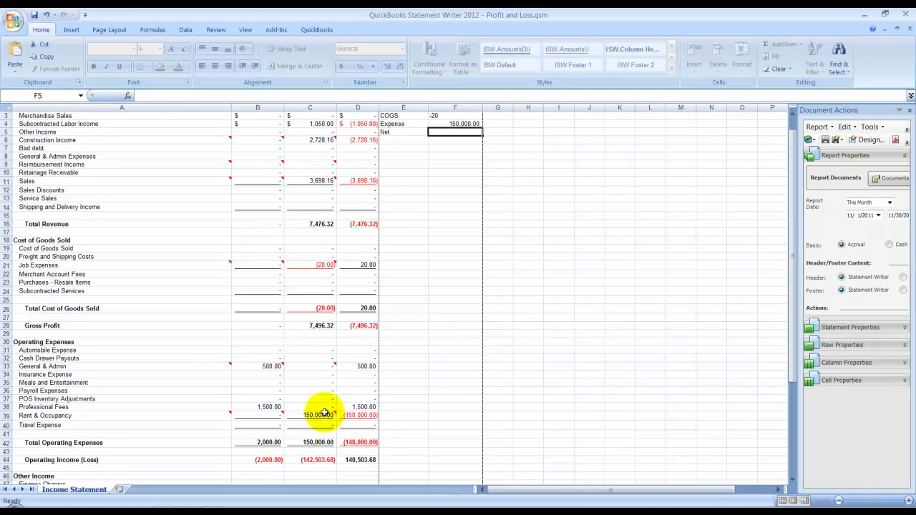
Enter a formula in F5 beside Net that subtracts COGS and Expense from Income (+F2-F3-F4).
scroll(474, 292, up, 1)
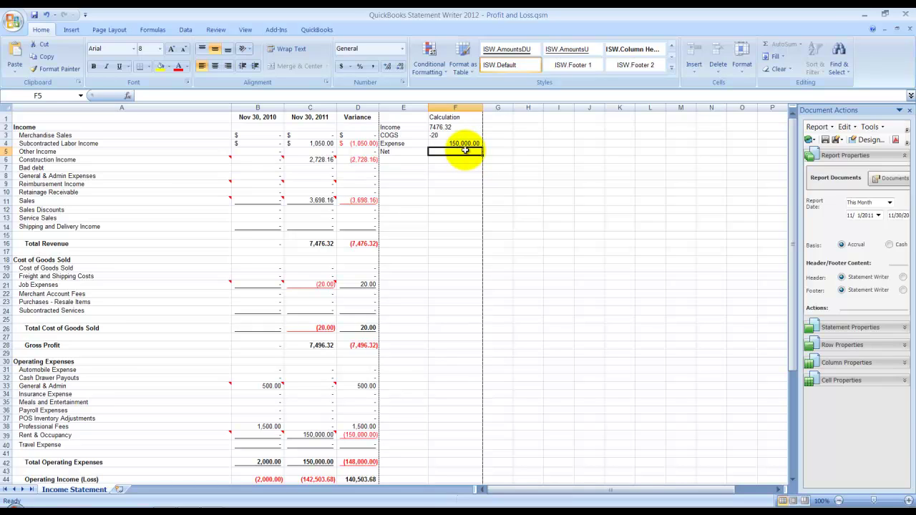
text(+)
click(445, 126)
text(-)
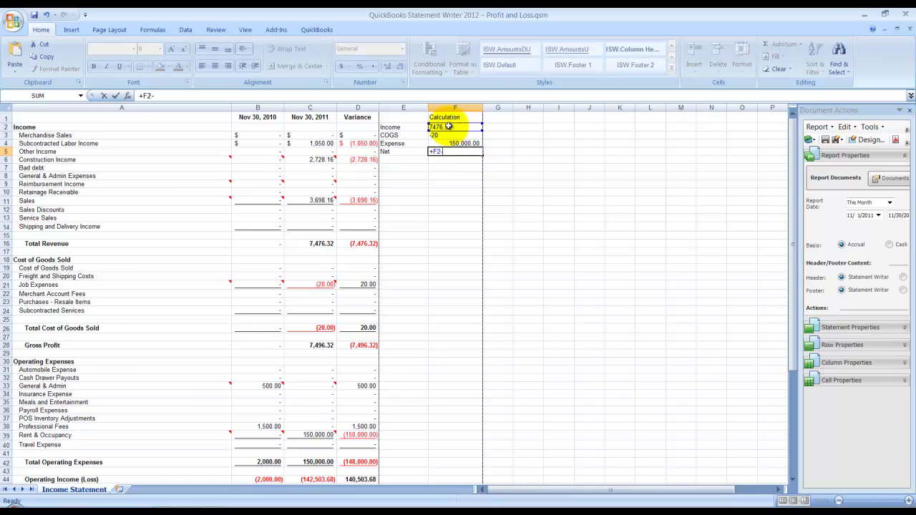
click(448, 135)
text(-)
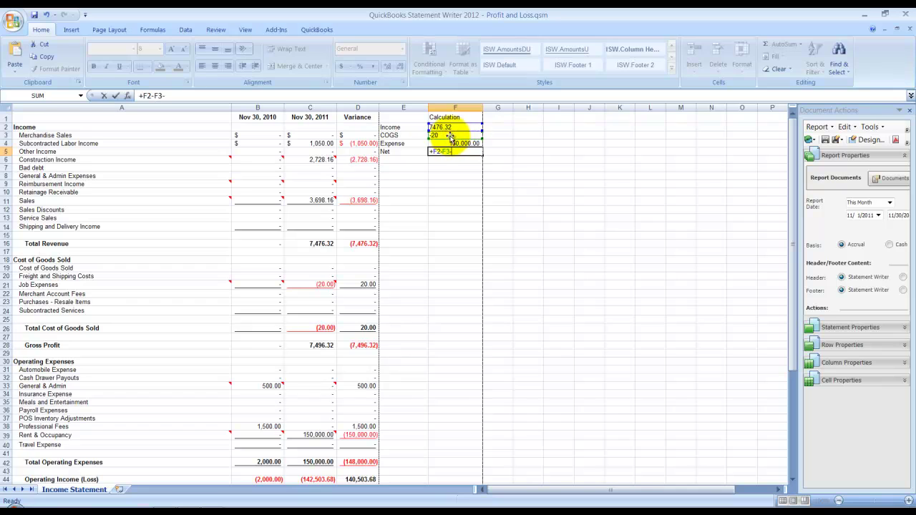
click(451, 143)
key(Return)
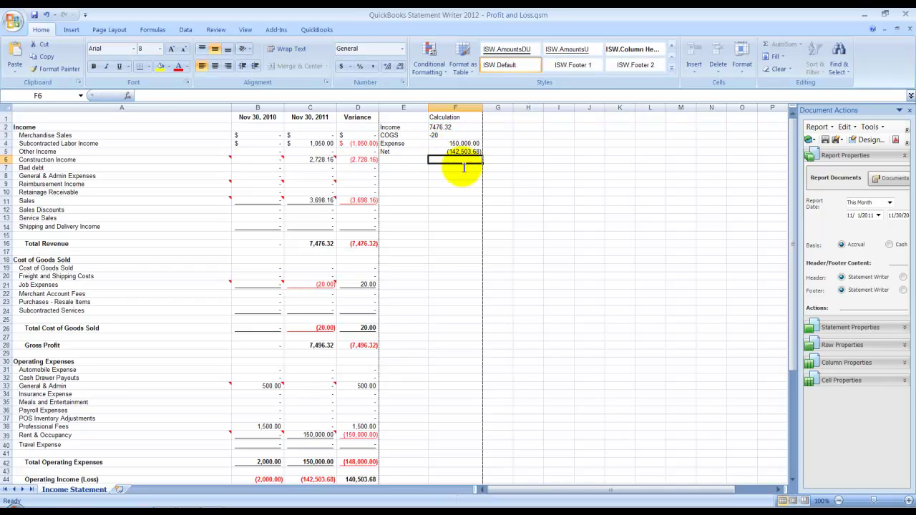
Combine the accounts of the Bad debt, General & Admin Expenses and Reimbursement Income rows into a single row.
click(522, 176)
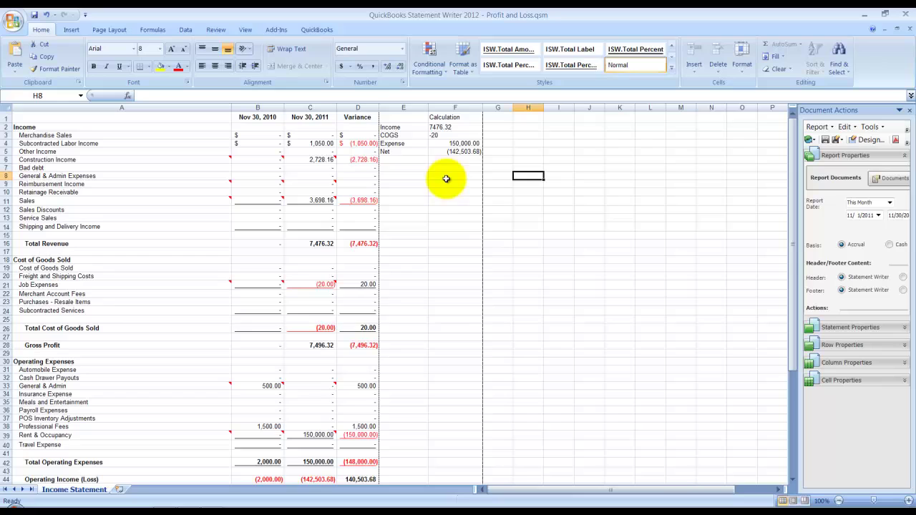
mouse_move(306, 434)
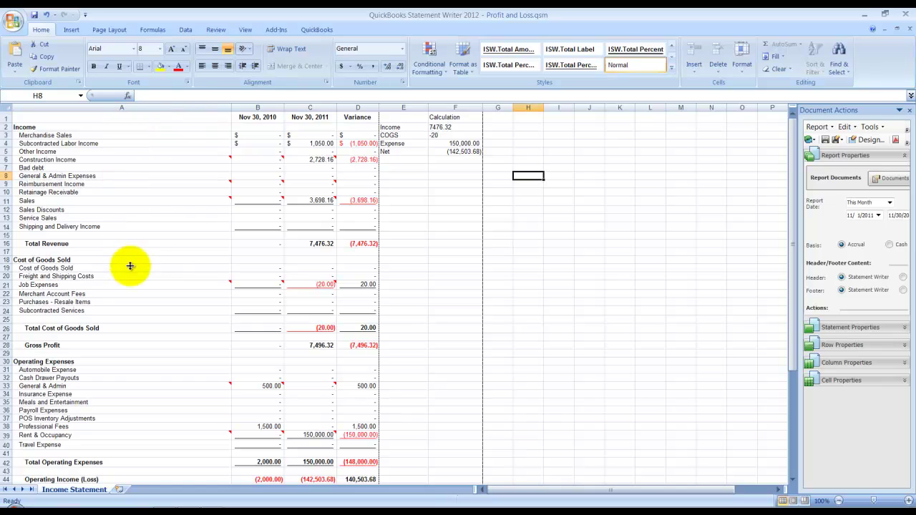
drag(6, 169, 6, 188)
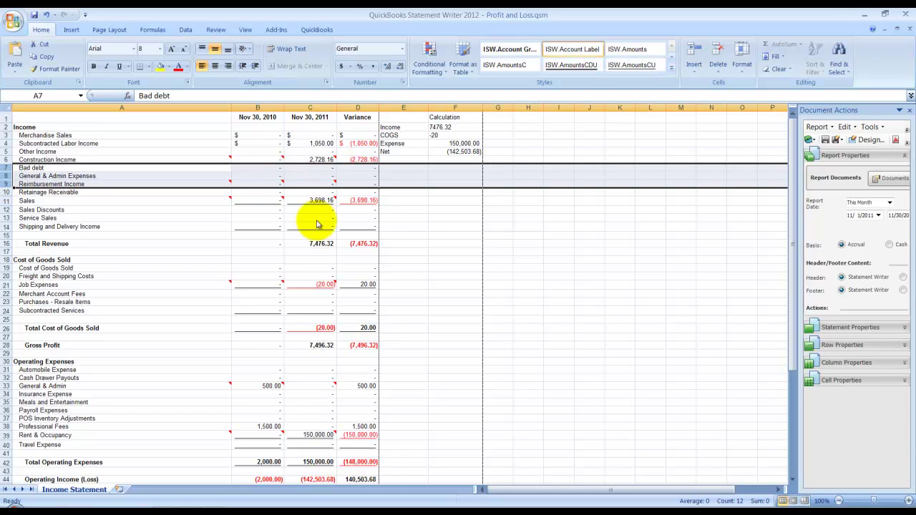
click(901, 346)
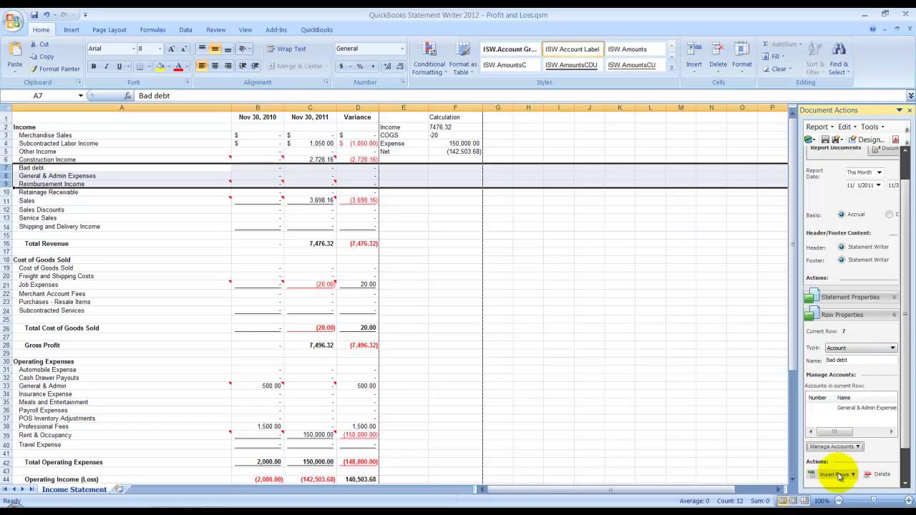
scroll(864, 418, down, 1)
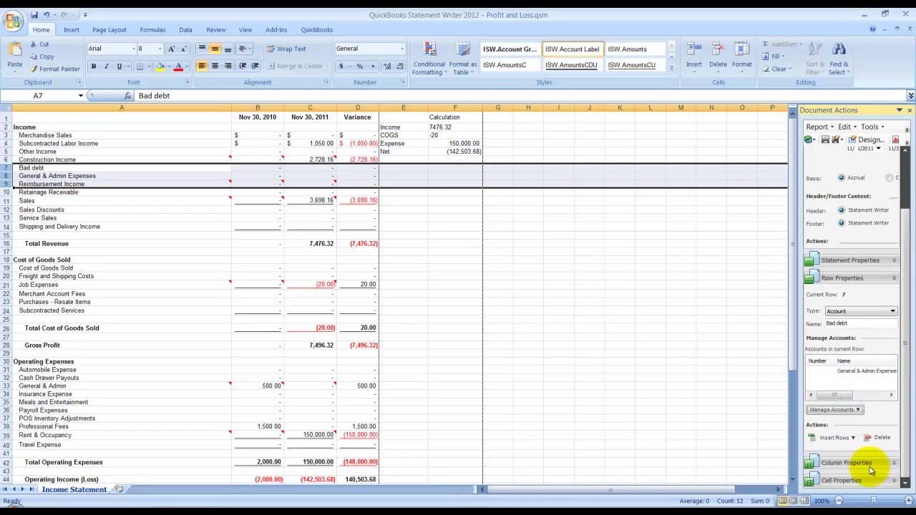
click(855, 409)
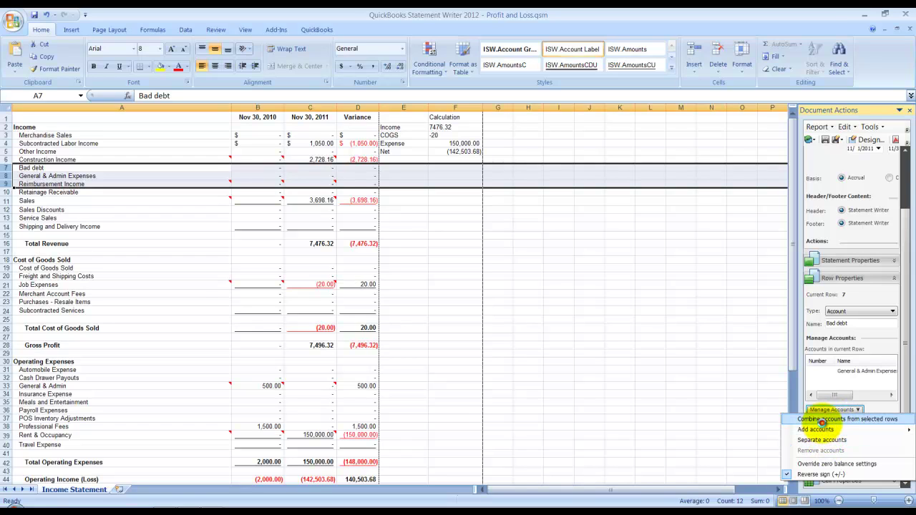
click(822, 420)
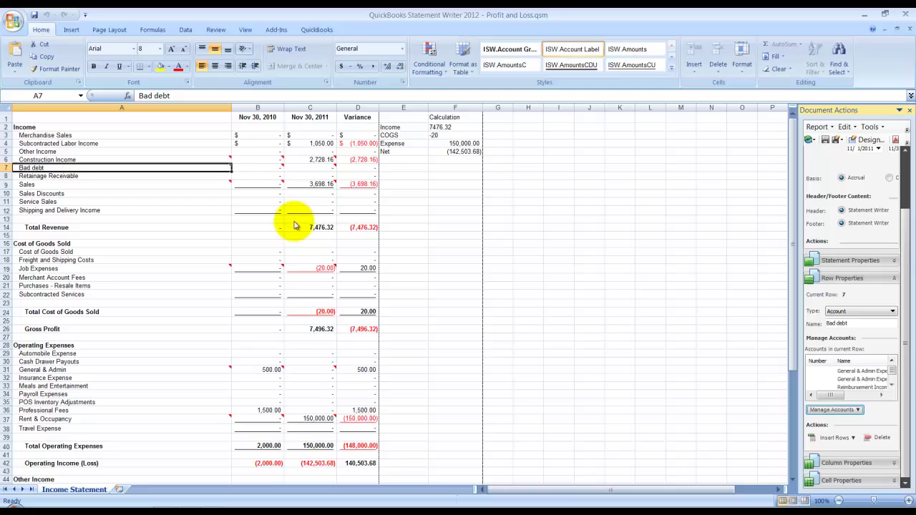
Save the Profit and Loss statement, close it and return to QuickBooks.
click(304, 219)
click(34, 15)
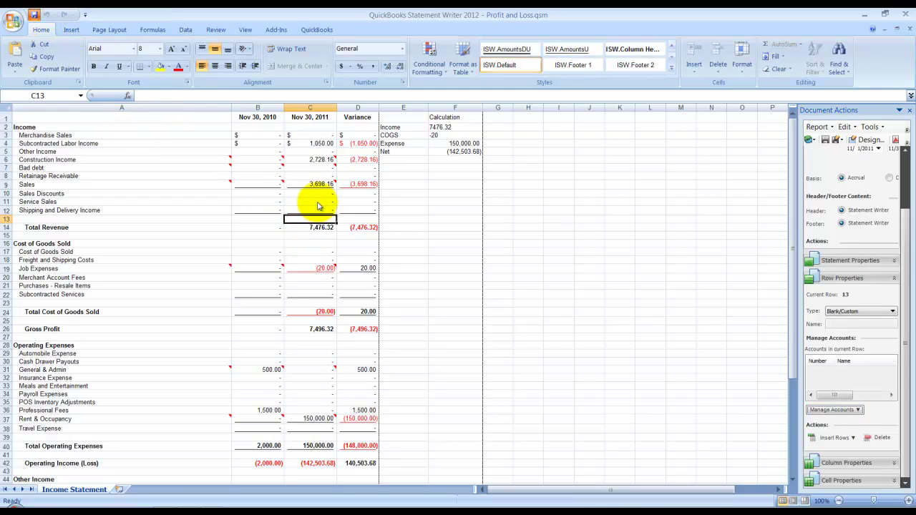
click(909, 31)
click(422, 135)
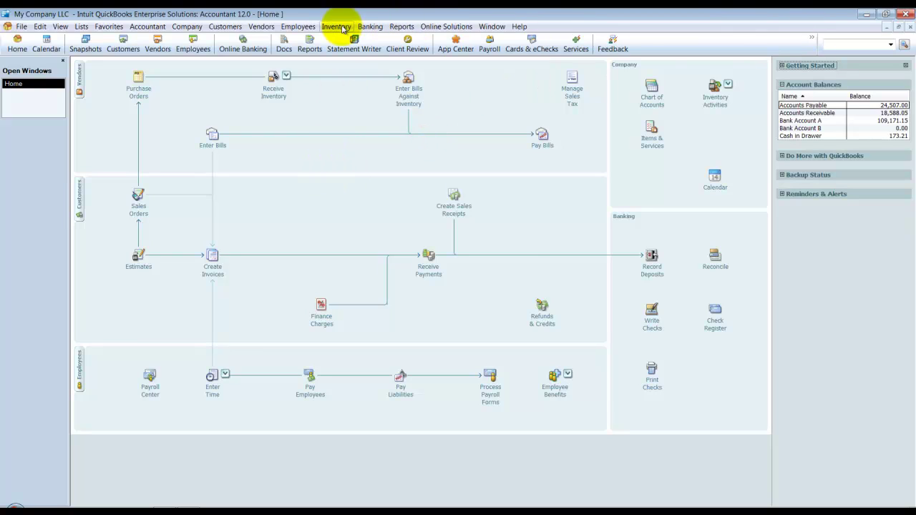
Open a new general journal entry and dismiss the notice about automatic entry numbering.
click(202, 29)
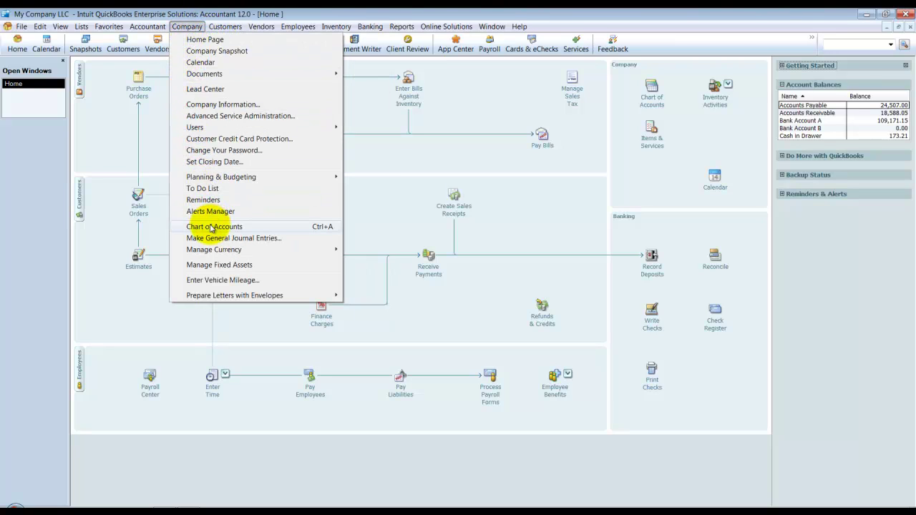
click(250, 241)
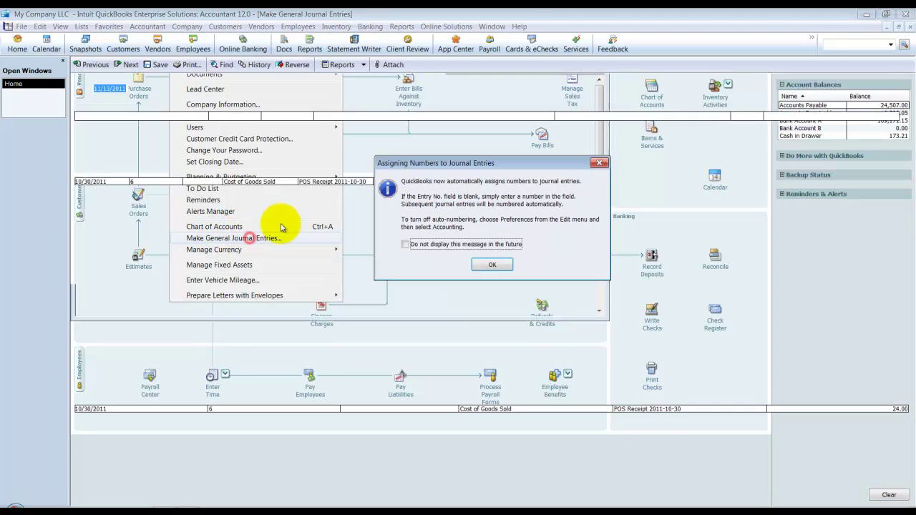
click(492, 264)
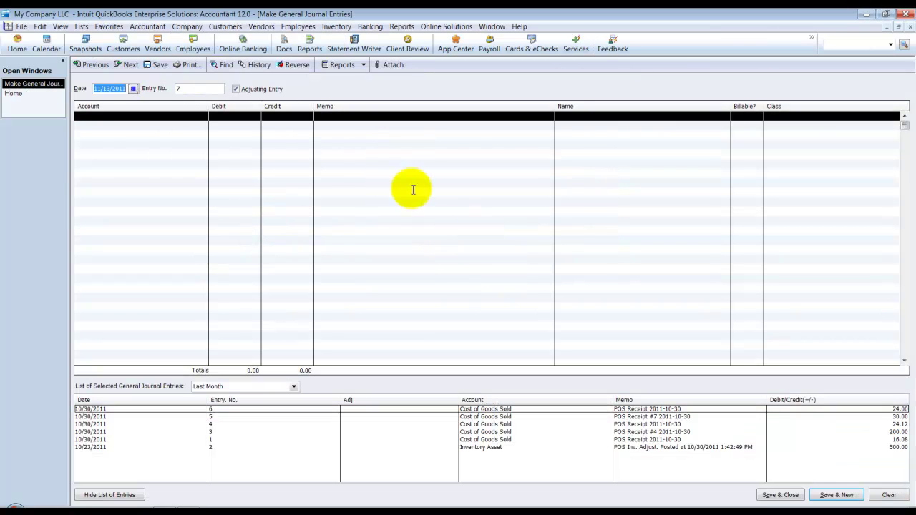
Enter the first journal line as a credit of 250,000 to Construction Income.
click(180, 117)
click(202, 117)
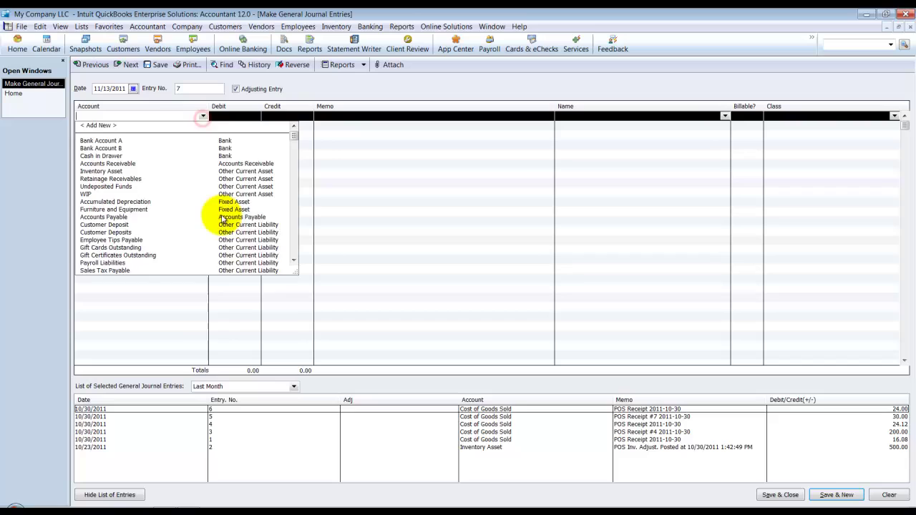
scroll(225, 205, down, 5)
click(108, 209)
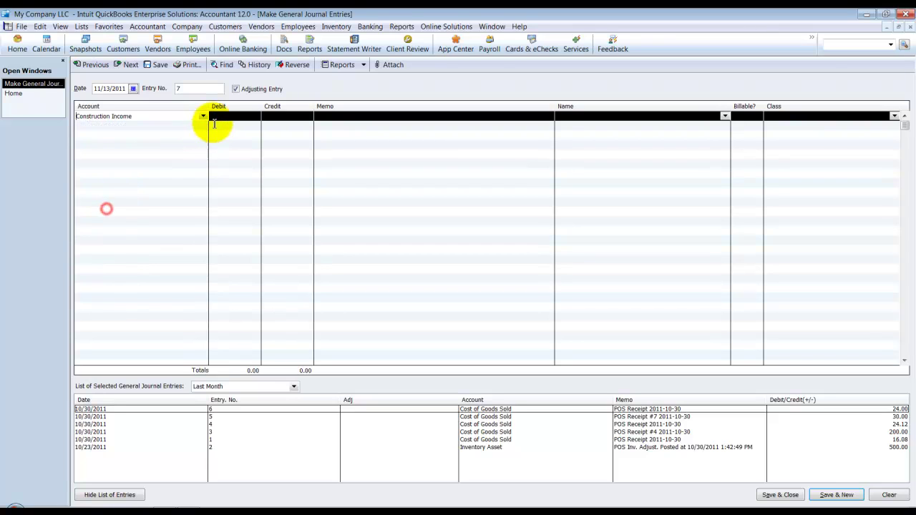
click(221, 117)
key(Tab)
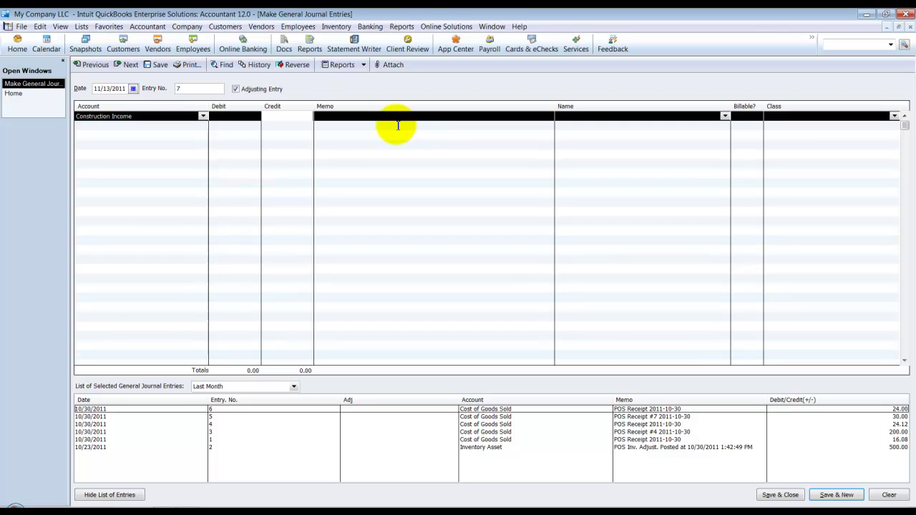
text(25,000)
key(Tab)
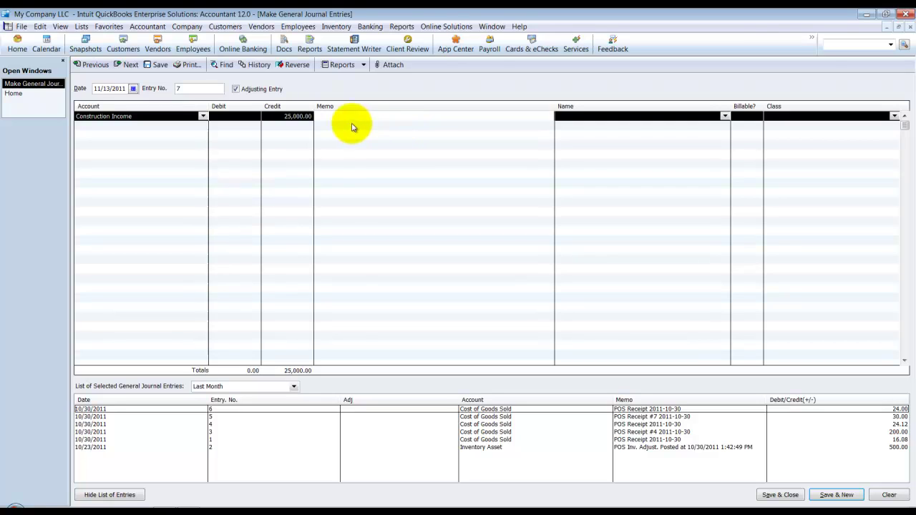
click(300, 117)
text(0)
key(Tab)
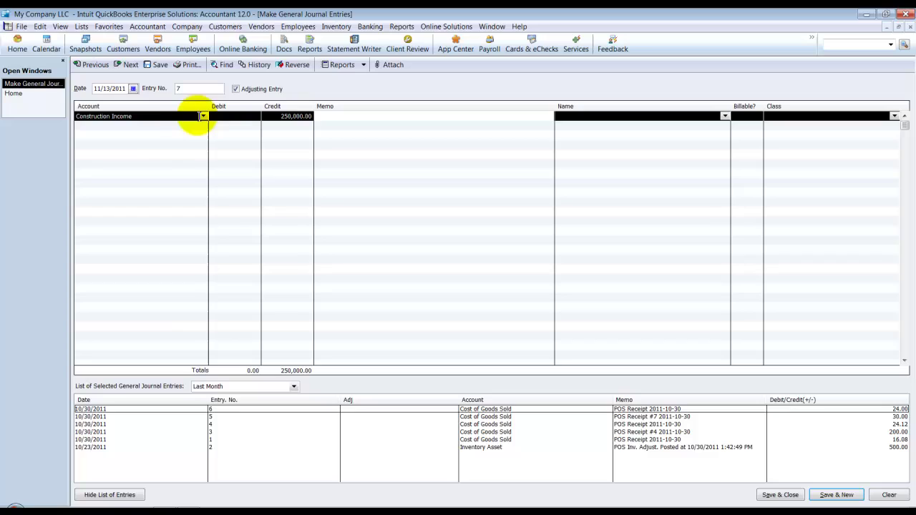
Enter the second journal line as a debit of 15,000 to Job Expenses:Job Materials.
click(163, 125)
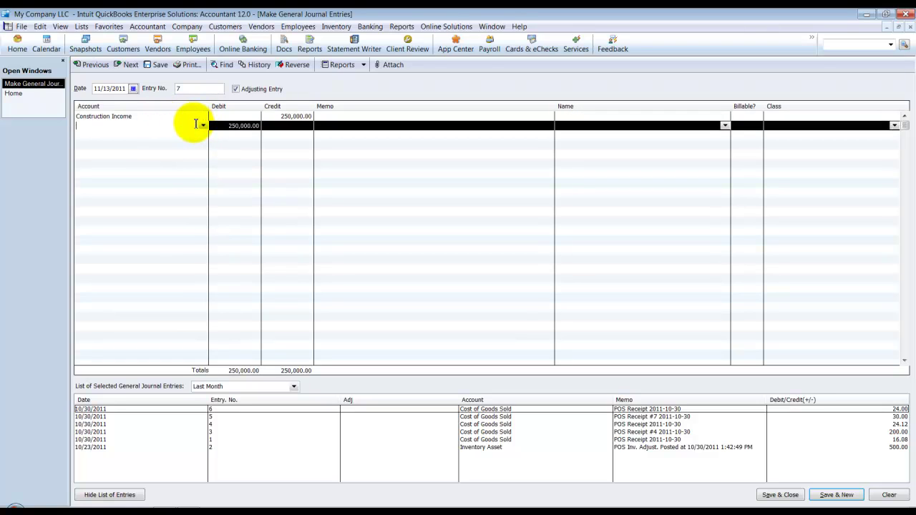
click(202, 125)
scroll(178, 235, down, 3)
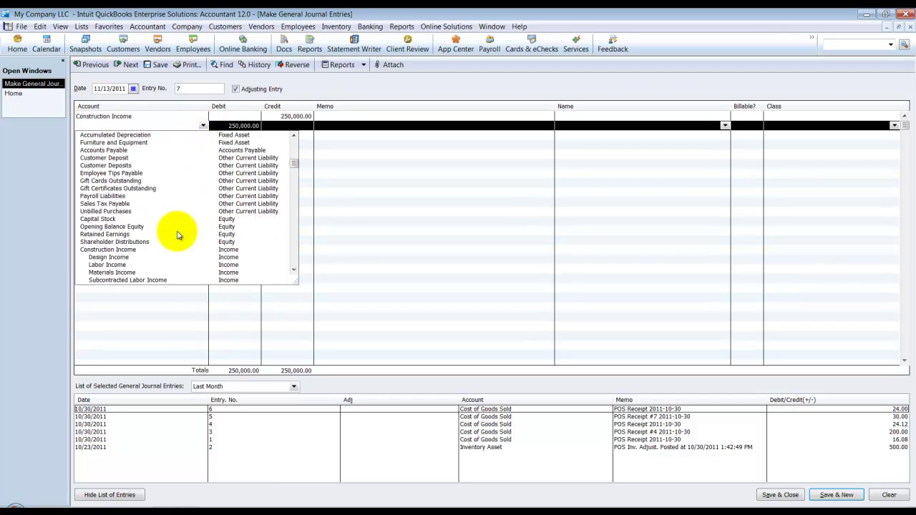
scroll(178, 232, down, 7)
click(115, 227)
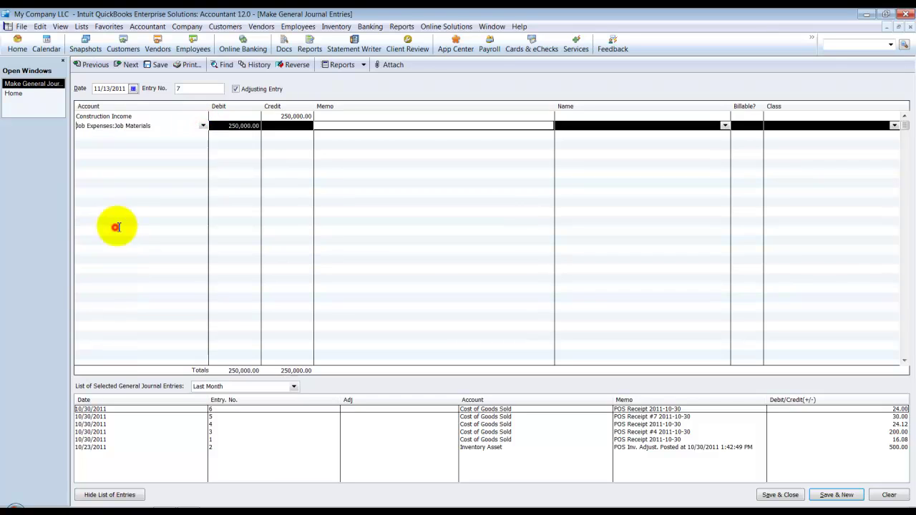
key(Tab)
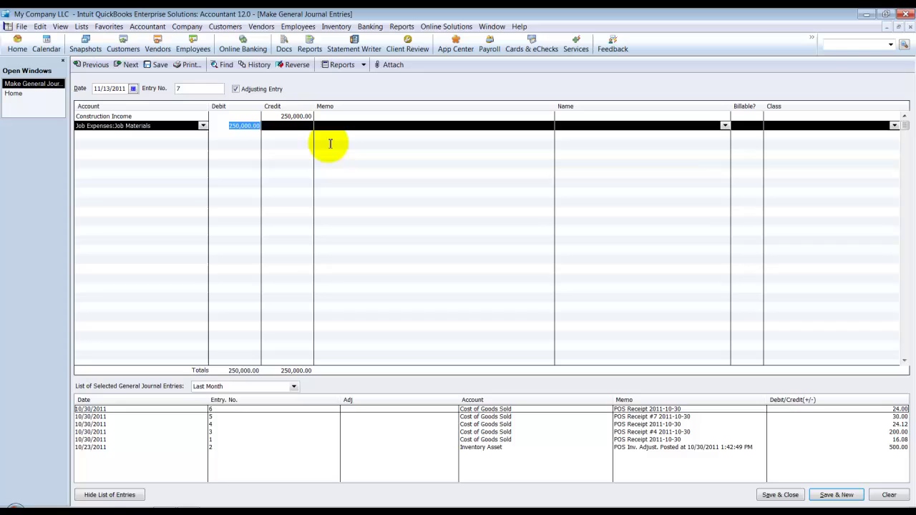
text(15,000)
Enter the third journal line as a debit of 15,000 to General & Admin:Advertising and Promotion.
click(186, 140)
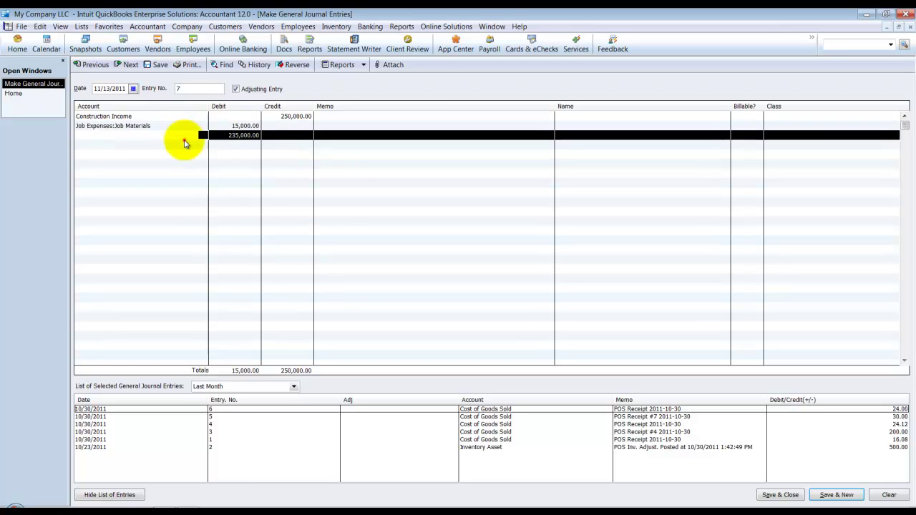
click(203, 136)
scroll(180, 247, down, 8)
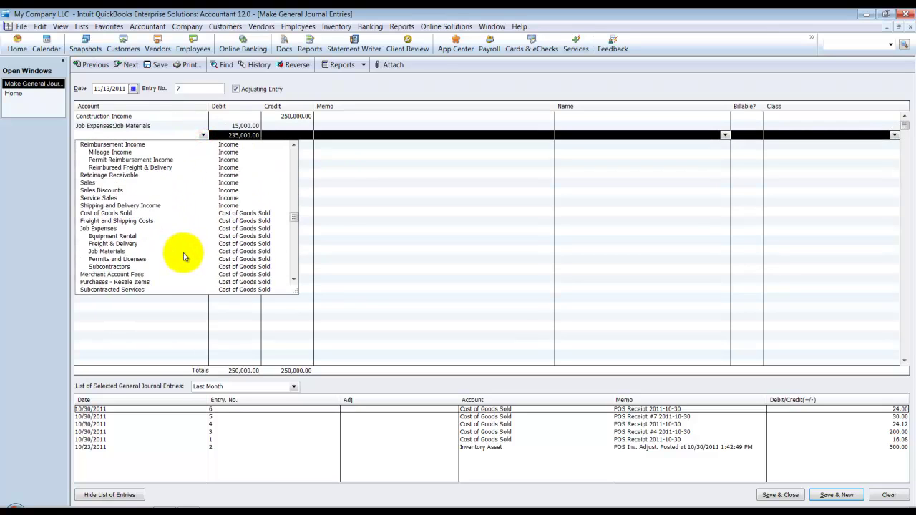
scroll(177, 261, down, 1)
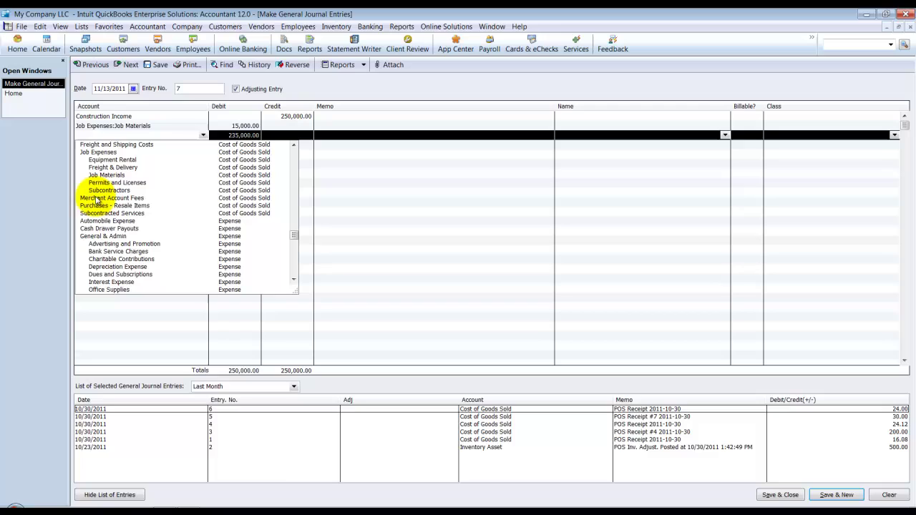
click(101, 244)
click(220, 136)
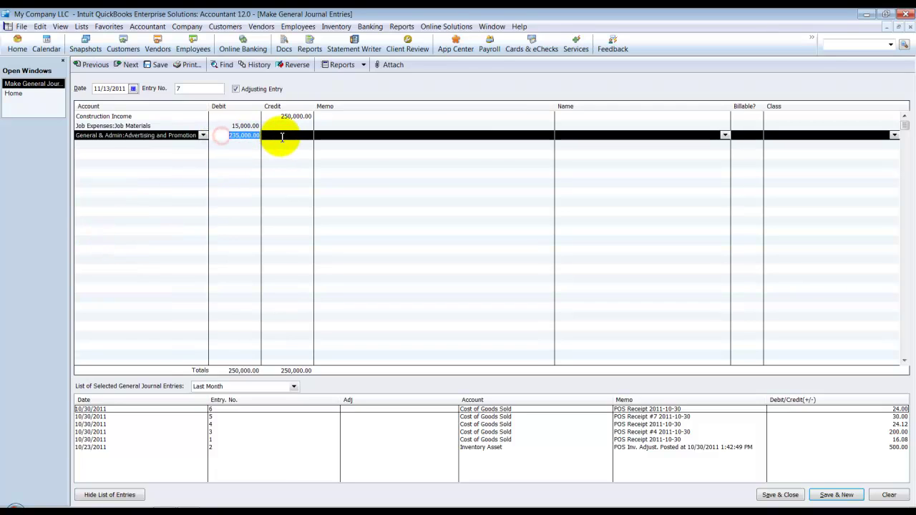
text(15000)
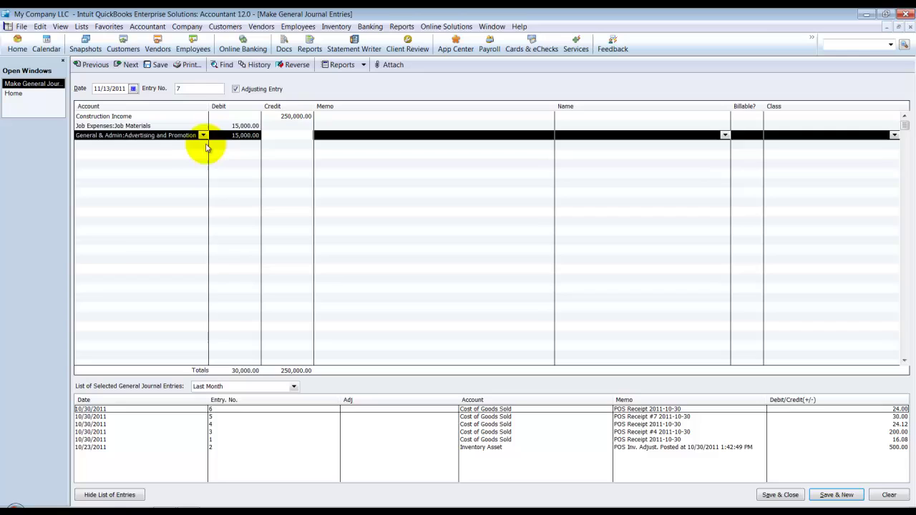
Enter the fourth journal line as a debit of 25,000 to Job Expenses:Subcontractors.
click(203, 144)
scroll(229, 282, down, 10)
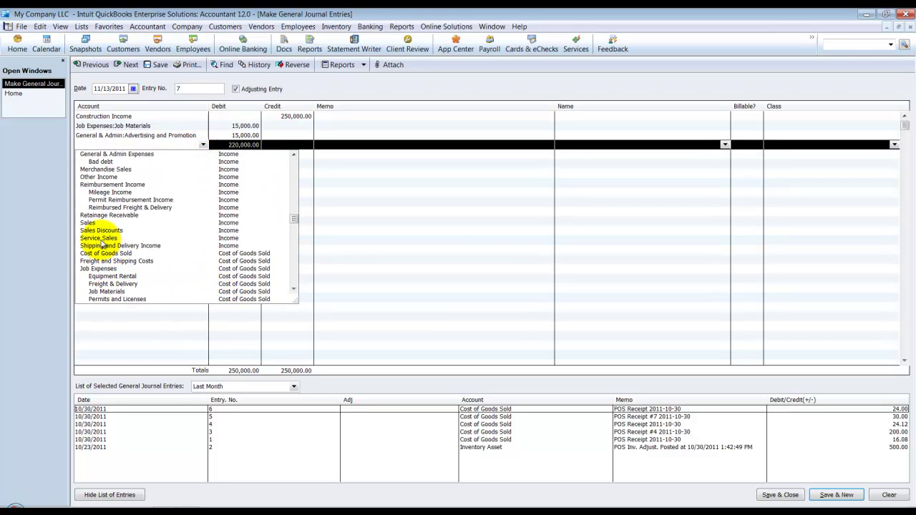
scroll(93, 236, down, 4)
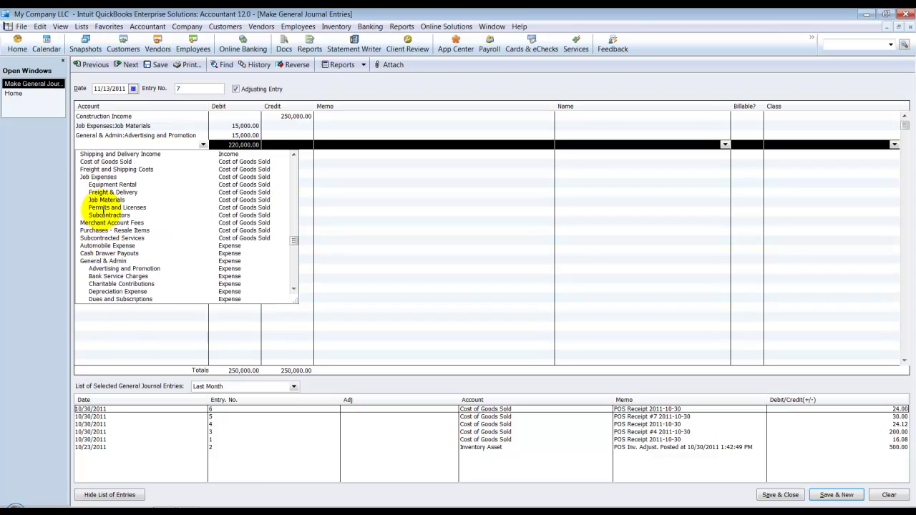
click(106, 215)
click(226, 145)
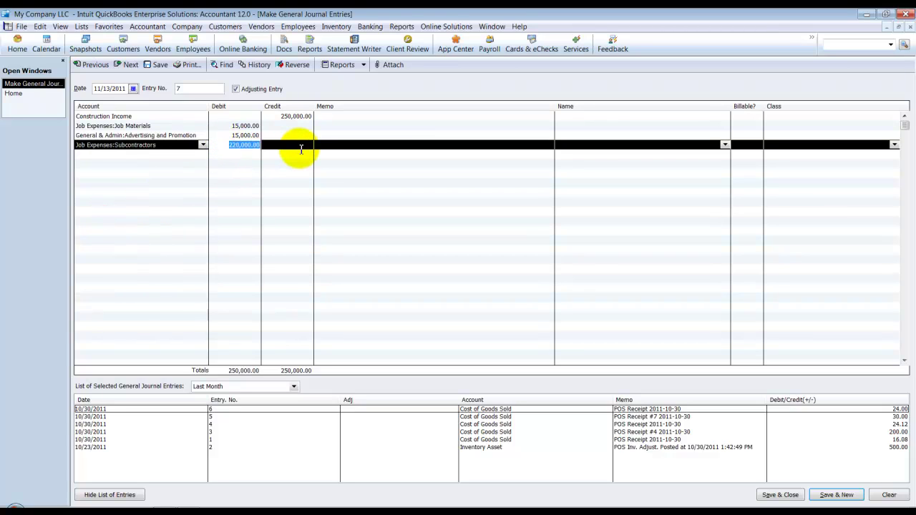
text(25000)
key(Tab)
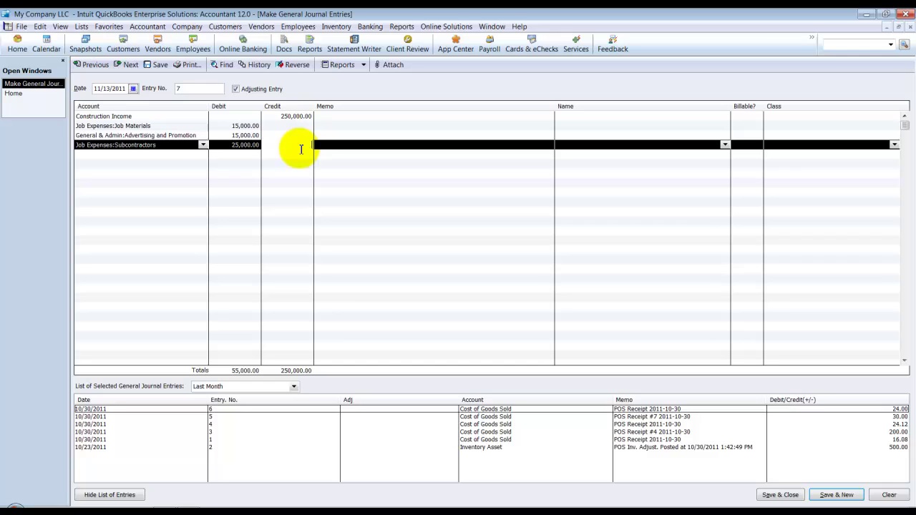
Enter the fifth journal line as a debit of 5,000 to General & Admin:Depreciation Expense.
click(153, 159)
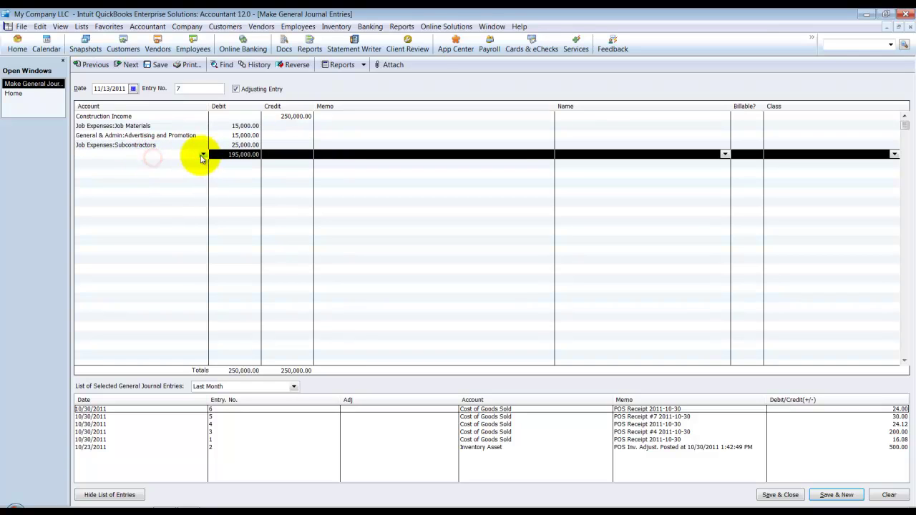
click(203, 154)
scroll(230, 240, down, 10)
scroll(229, 244, down, 2)
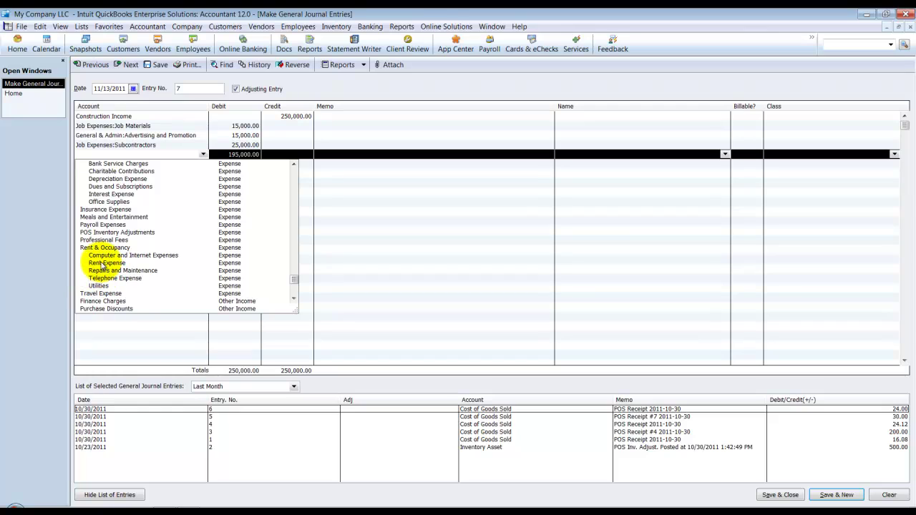
click(104, 179)
click(225, 154)
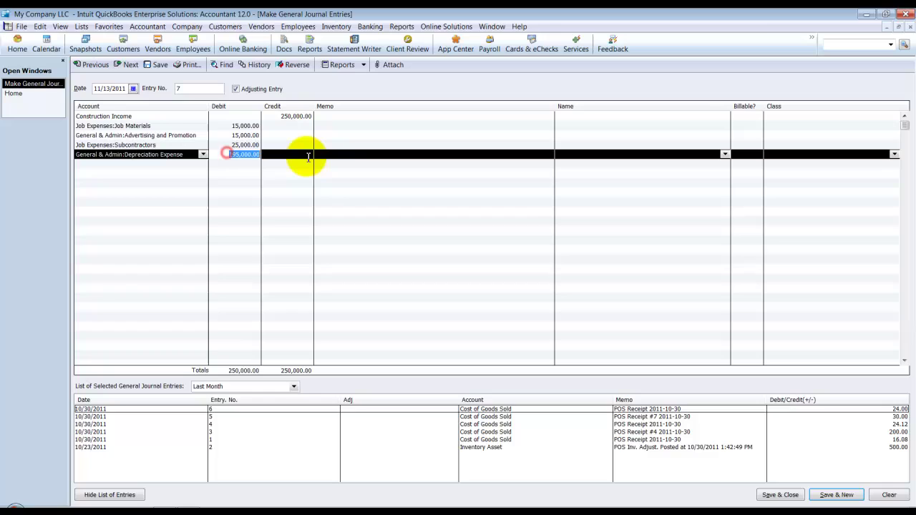
text(5000)
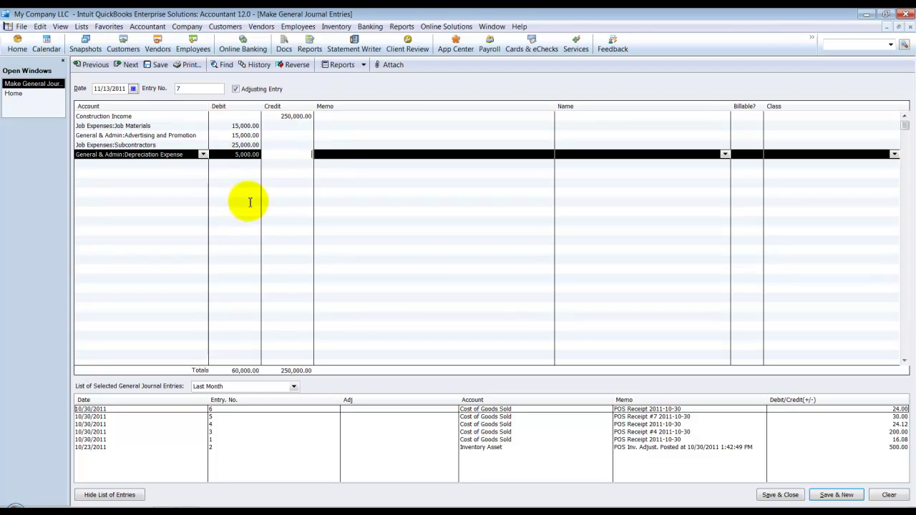
Balance the journal entry with a 190,000 debit to Retained Earnings, then save and close it, accepting the posting to that account.
click(176, 165)
text(Retainage Receivable)
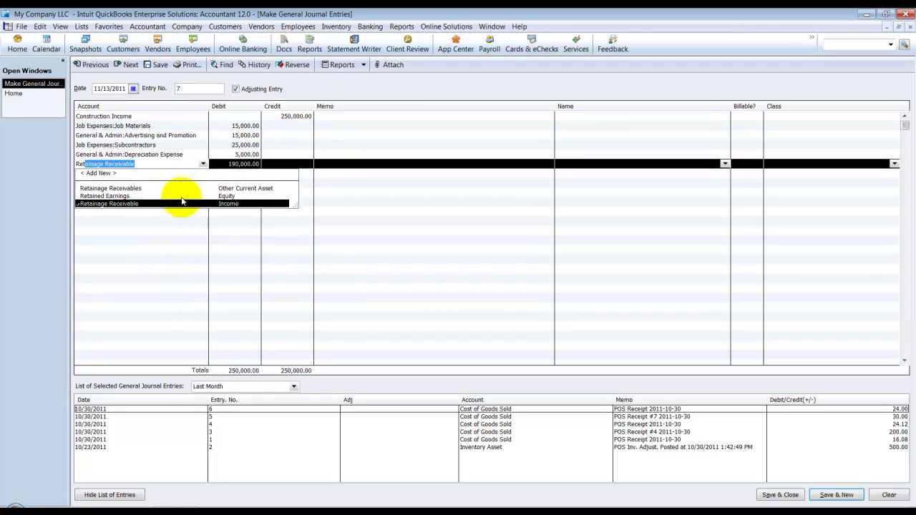
click(113, 195)
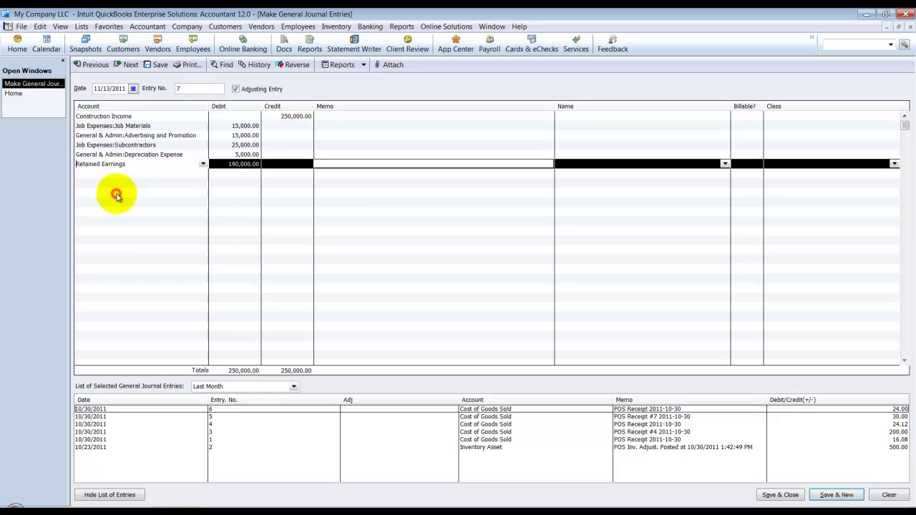
click(782, 495)
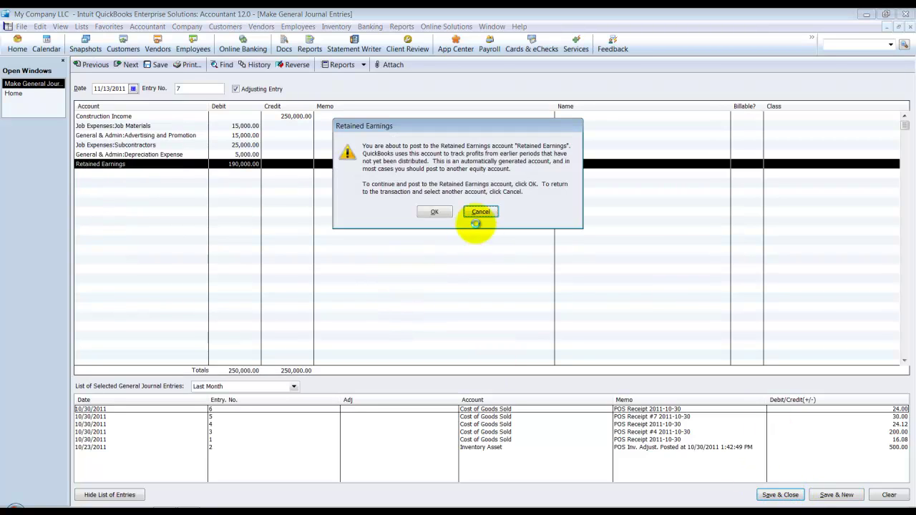
click(433, 212)
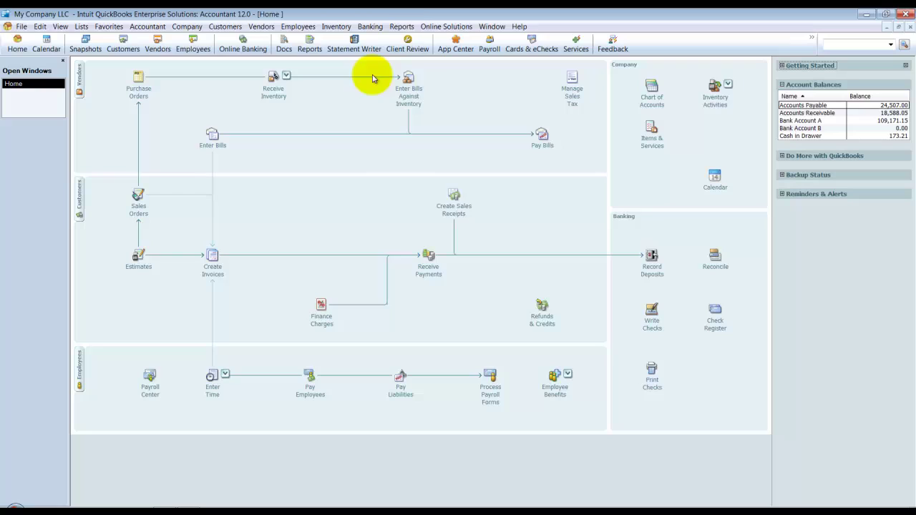
Open the existing Profit and Loss.qsm report in Statement Writer, accepting its differing file format.
click(401, 26)
click(441, 87)
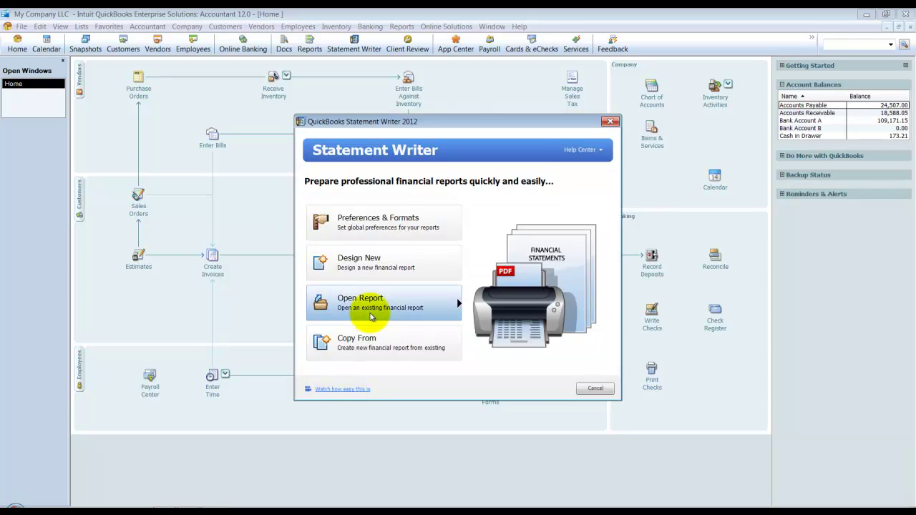
click(359, 309)
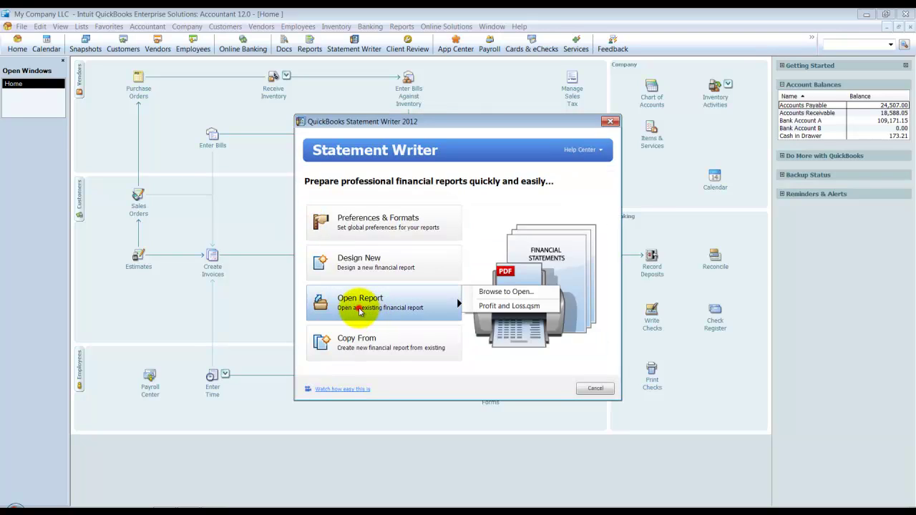
click(508, 307)
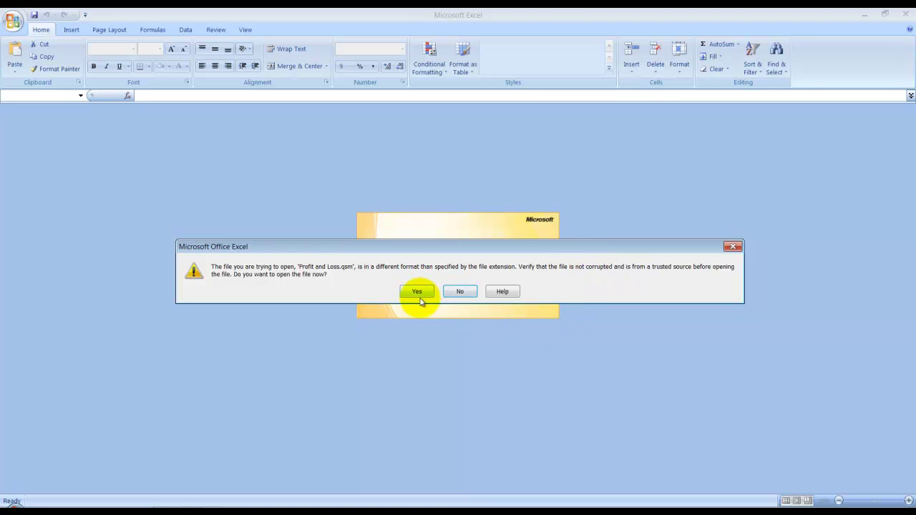
click(417, 292)
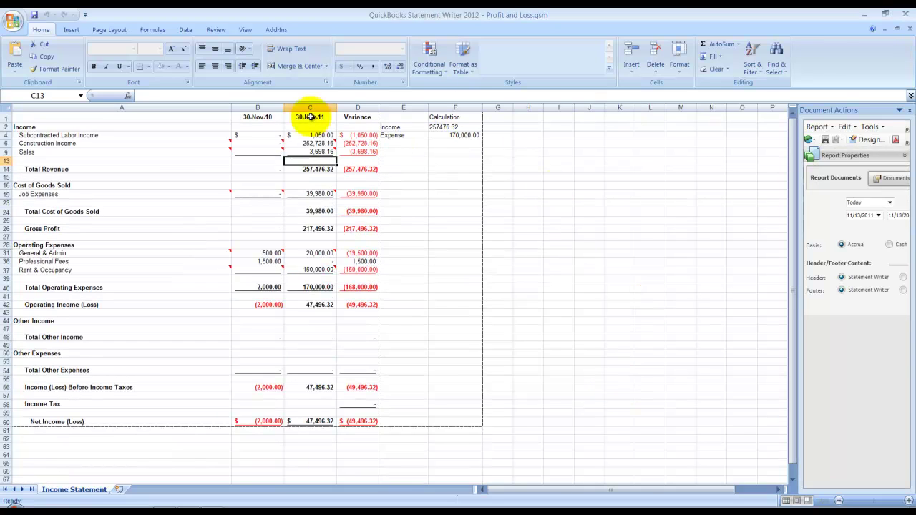
Inspect the accounts behind the 30-Nov-11 General & Admin amount, and close the report without saving changes.
click(313, 252)
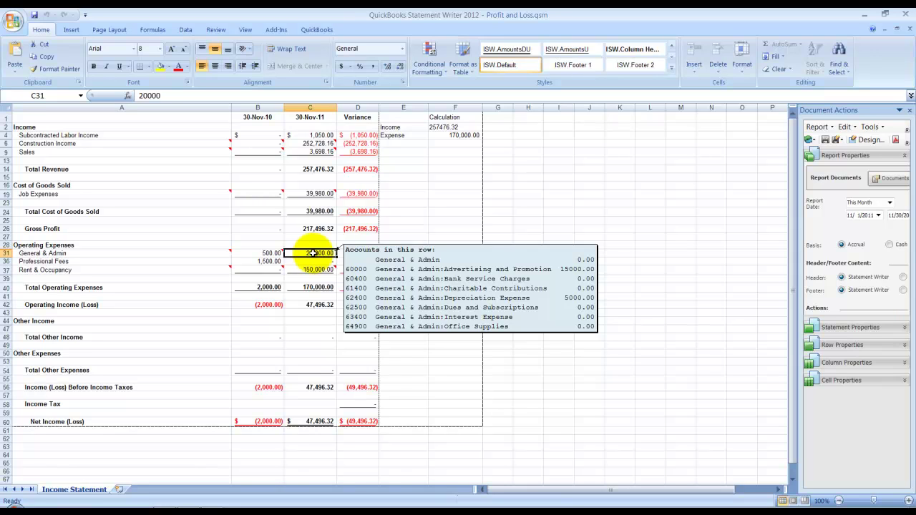
mouse_move(308, 144)
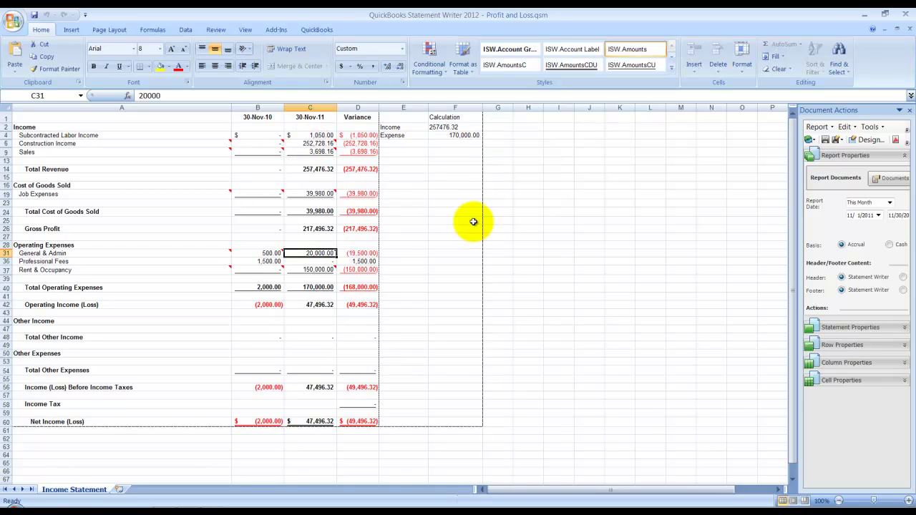
click(500, 228)
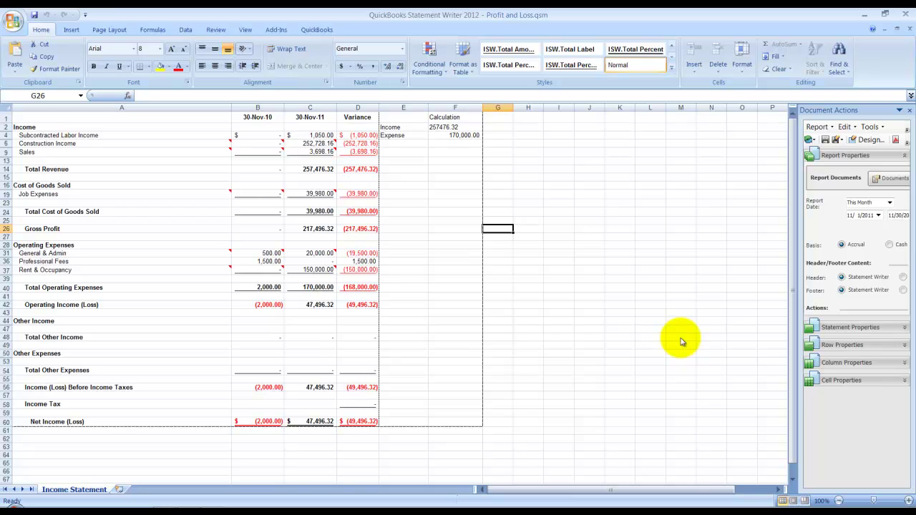
click(906, 13)
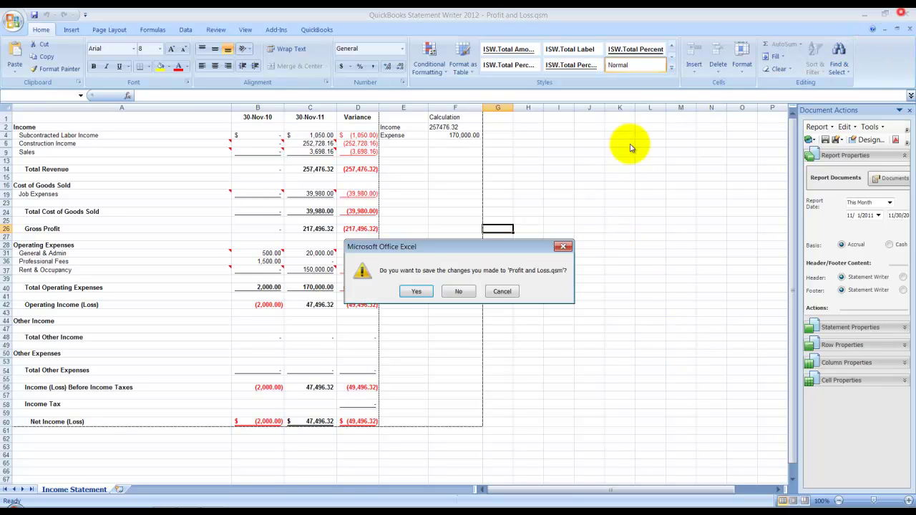
click(454, 292)
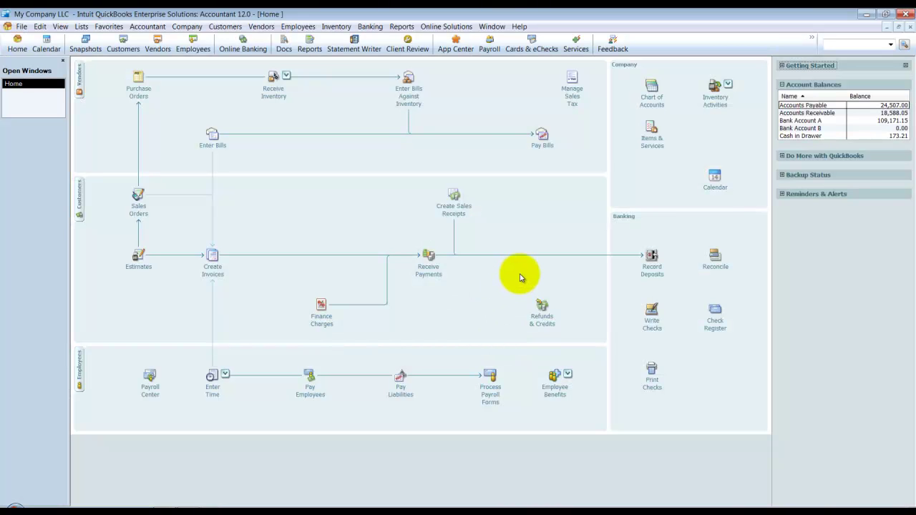